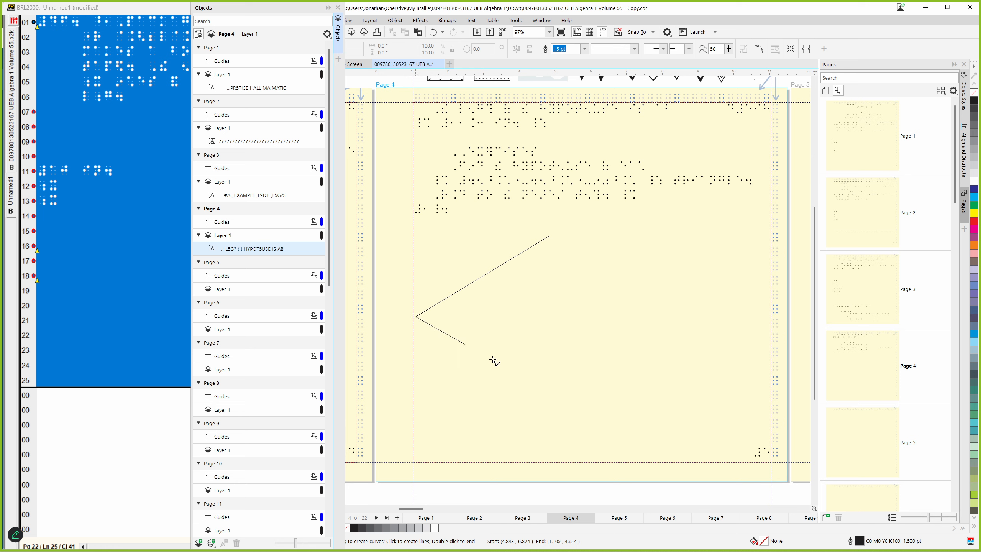
# Close the freehand triangle under the braille text on page 4, about 3.8 inches wide and 4.5 inches tall
pyautogui.click(553, 397)
pyautogui.click(549, 235)
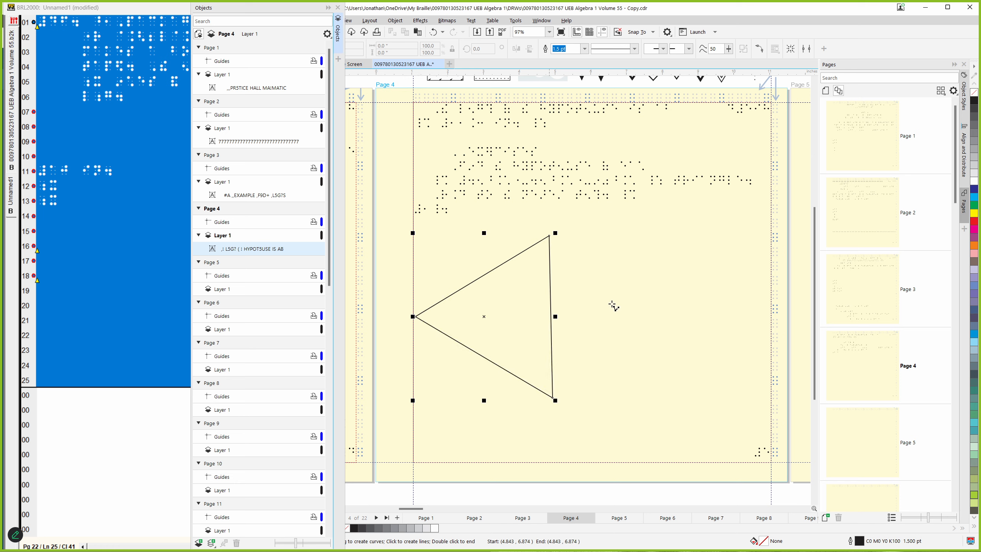
# Try to type a separate text label to the right of the triangle, and erase the typed characters
pyautogui.press('F8')
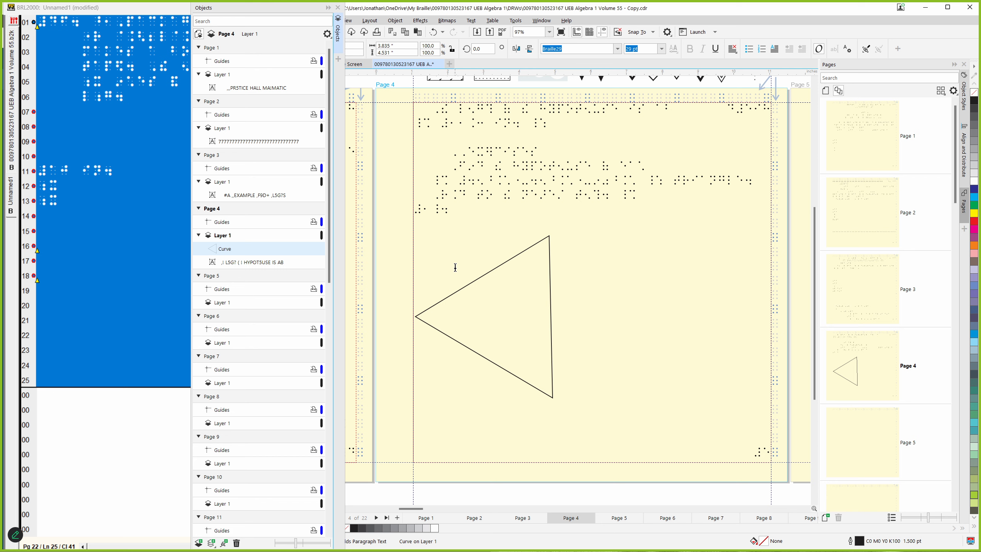
pyautogui.click(603, 316)
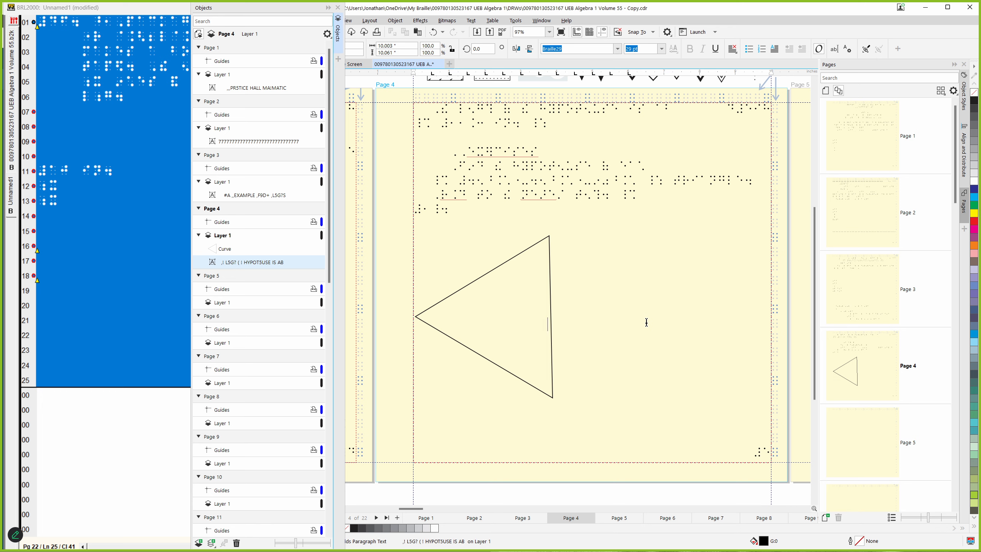
pyautogui.write('l')
pyautogui.press('BackSpace')
pyautogui.write(';x')
pyautogui.hotkey('shift', 'Home')
pyautogui.press('BackSpace')
pyautogui.hotkey('ctrl', 'space')
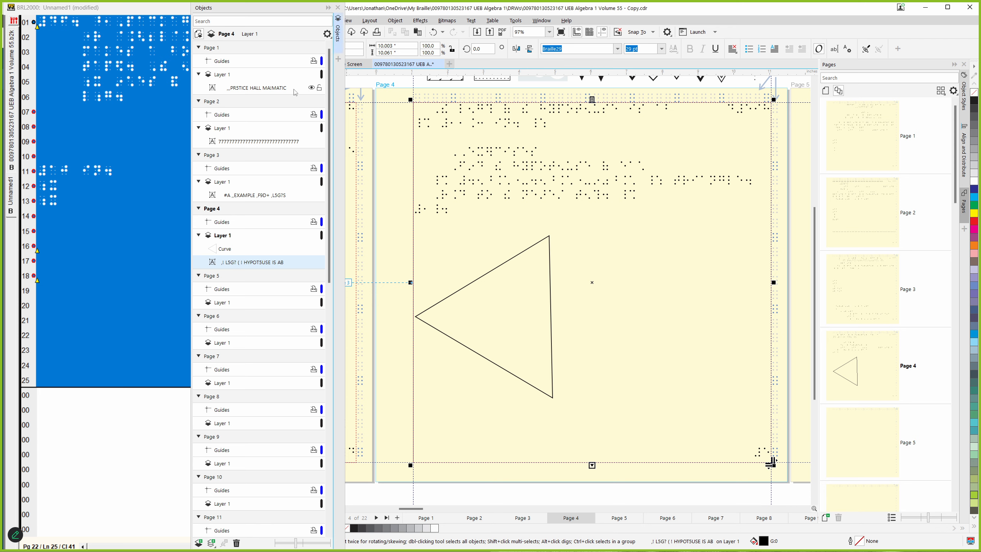
# Move the floating Objects docker clear of the toolbox and try again to place text right of the triangle
pyautogui.moveTo(272, 10); pyautogui.dragTo(224, 13)
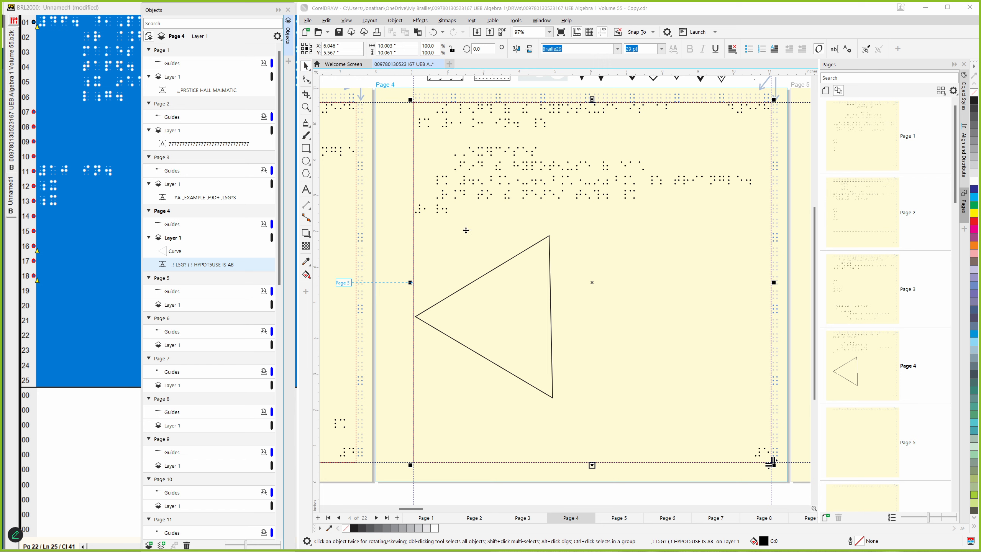
pyautogui.doubleClick(525, 267)
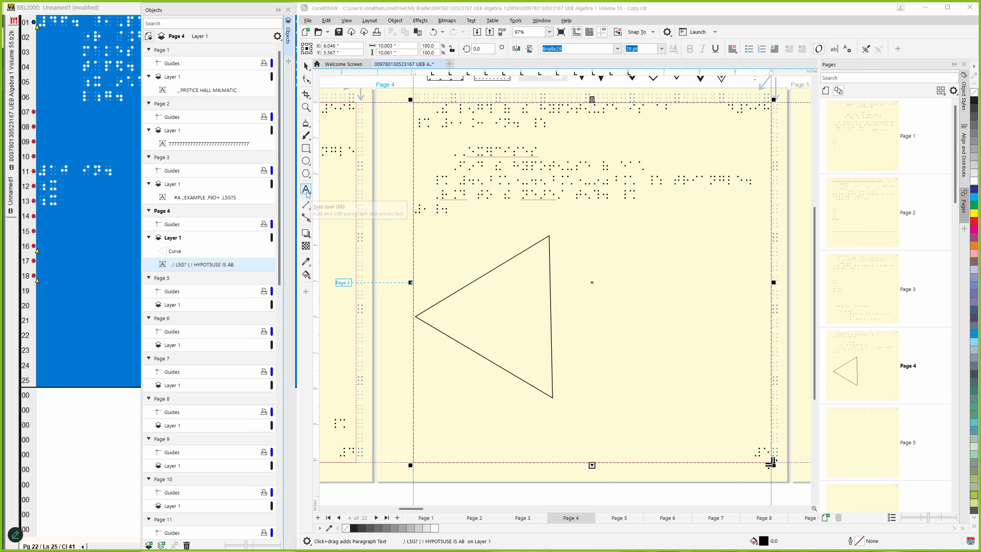
pyautogui.click(597, 228)
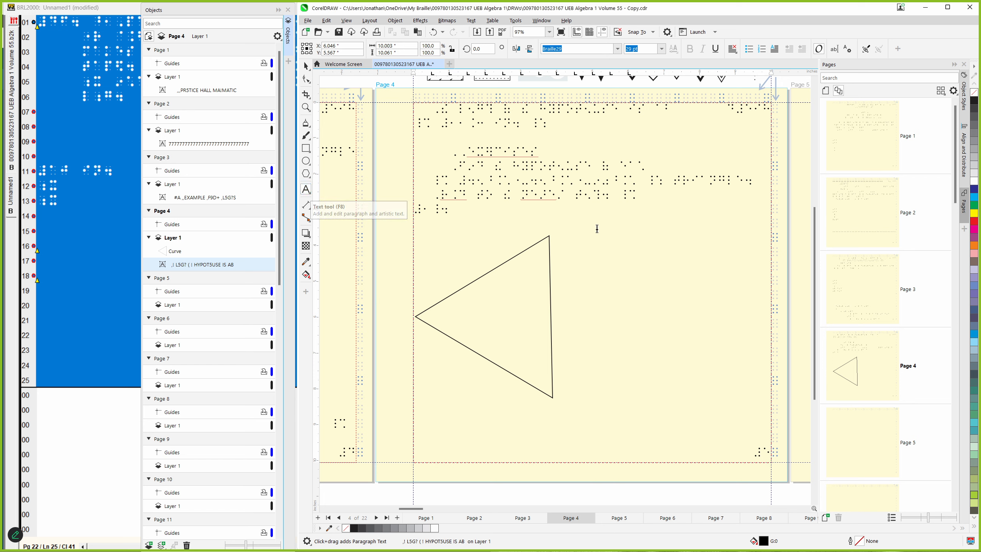
pyautogui.click(597, 282)
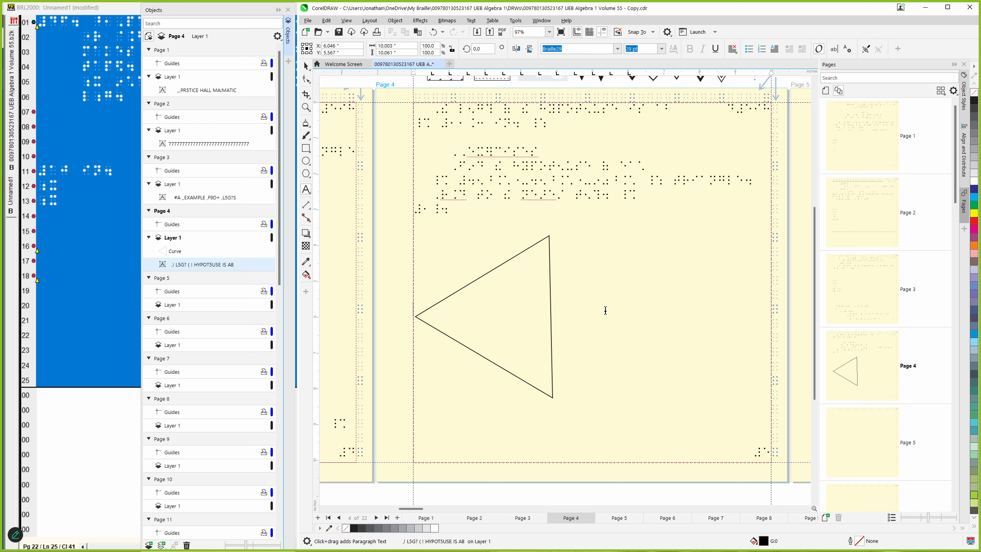
pyautogui.click(595, 300)
# Open the CorelDRAW options and examine the text settings for display, fonts and paragraph text
pyautogui.click(516, 20)
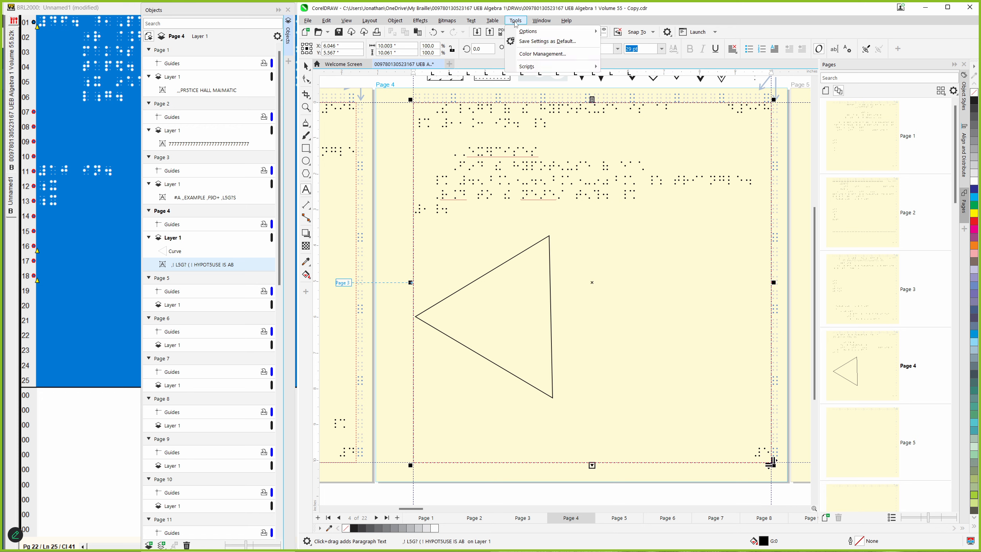
pyautogui.moveTo(535, 35)
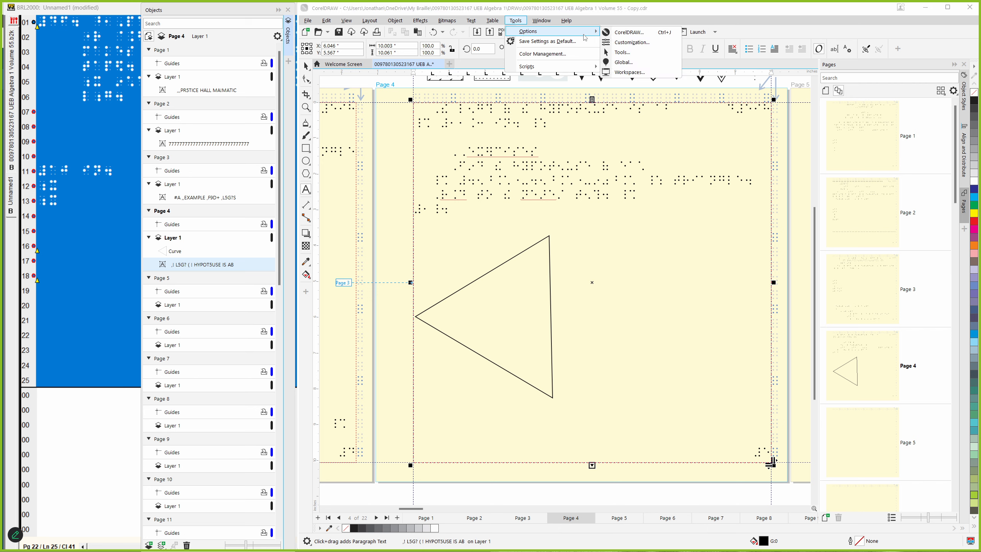
pyautogui.click(623, 34)
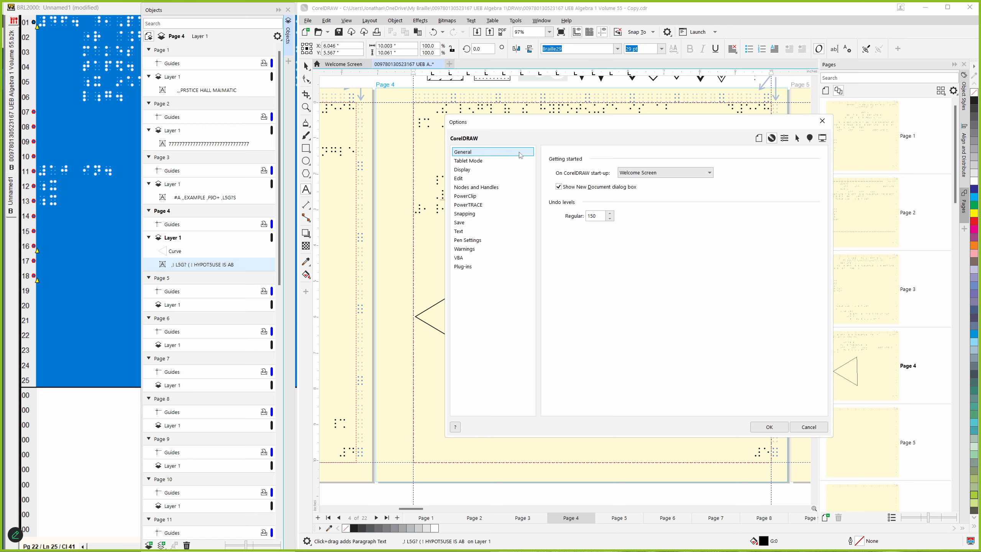
pyautogui.click(467, 179)
pyautogui.click(475, 166)
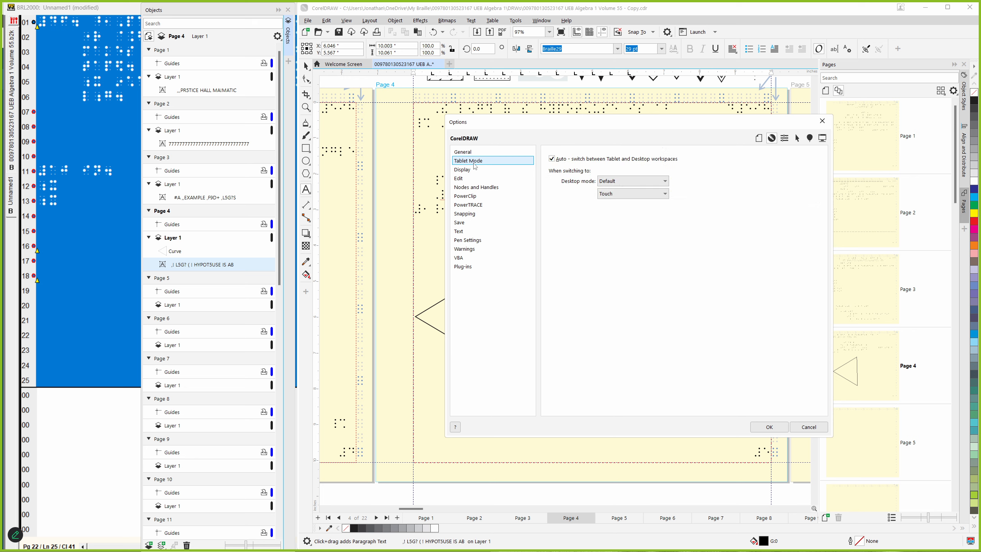
pyautogui.click(472, 170)
pyautogui.click(482, 231)
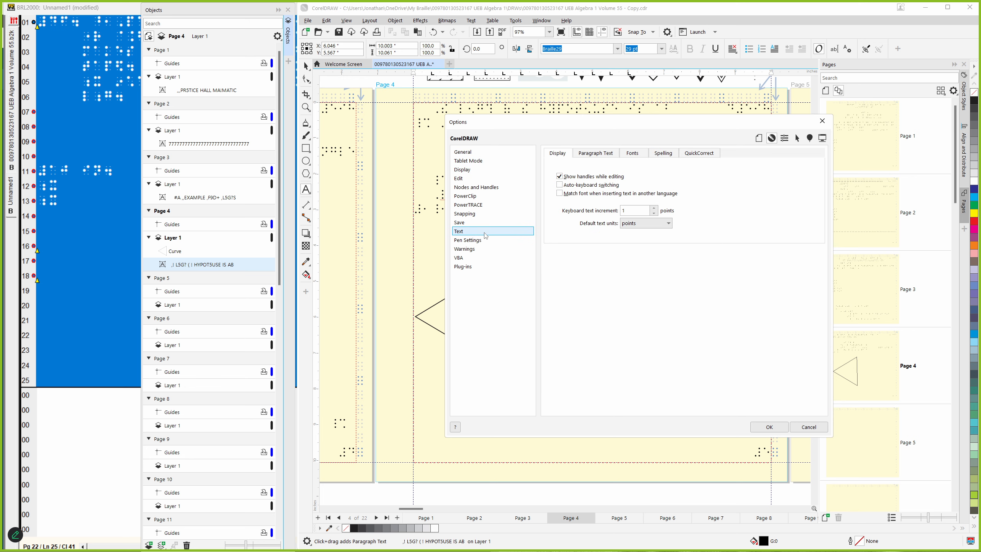
pyautogui.click(630, 153)
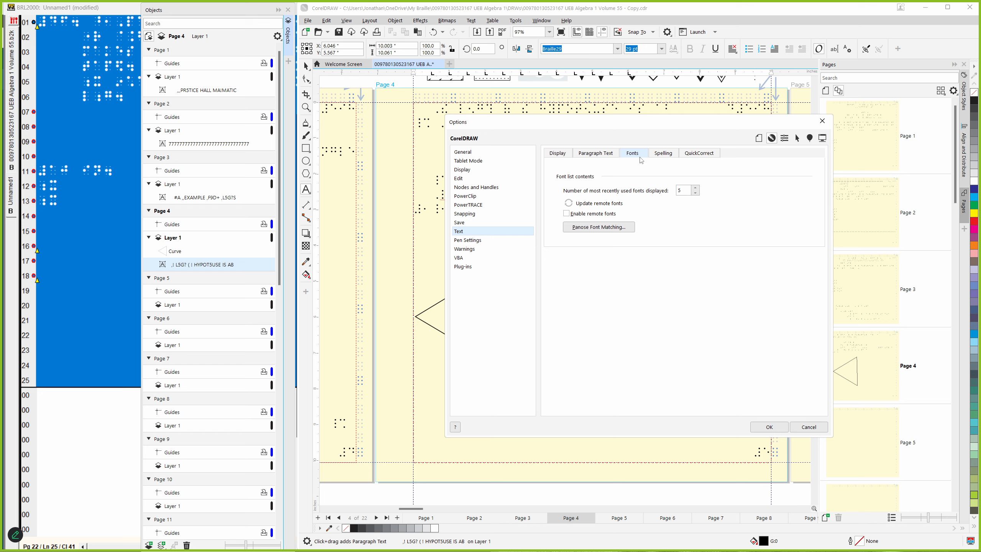
pyautogui.click(555, 154)
pyautogui.click(596, 153)
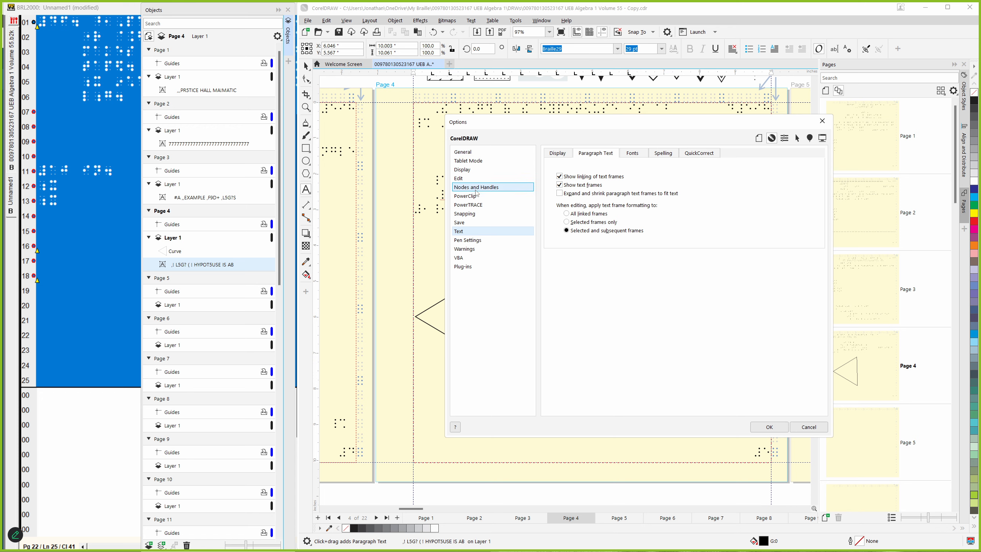
# Examine the customization, document, tool, global and workspace options for a setting that affects text placement
pyautogui.click(787, 139)
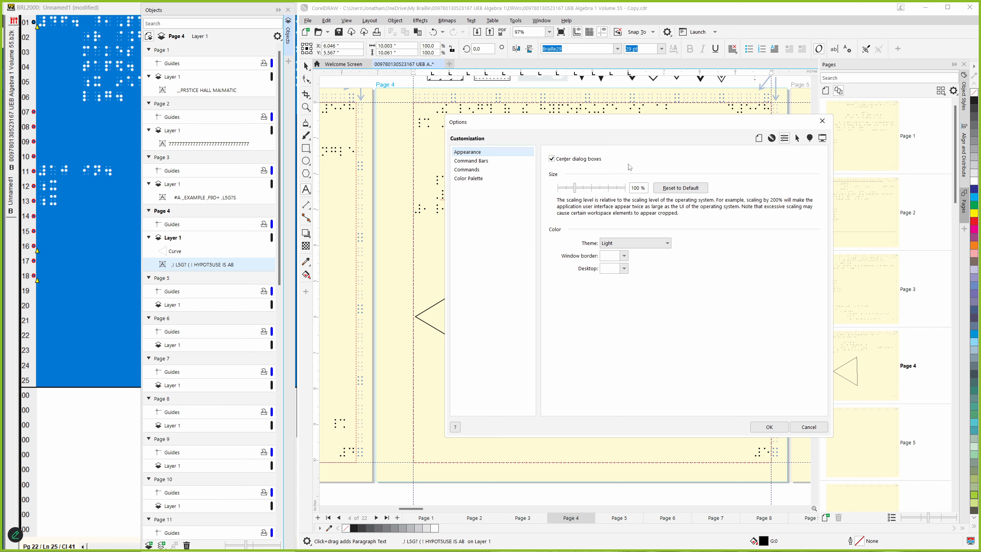
pyautogui.click(492, 161)
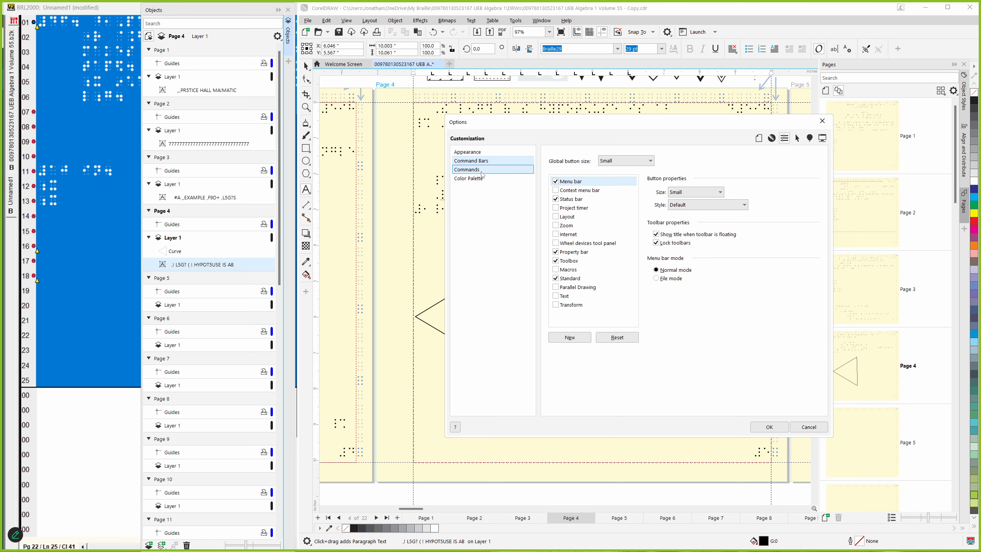
pyautogui.click(481, 172)
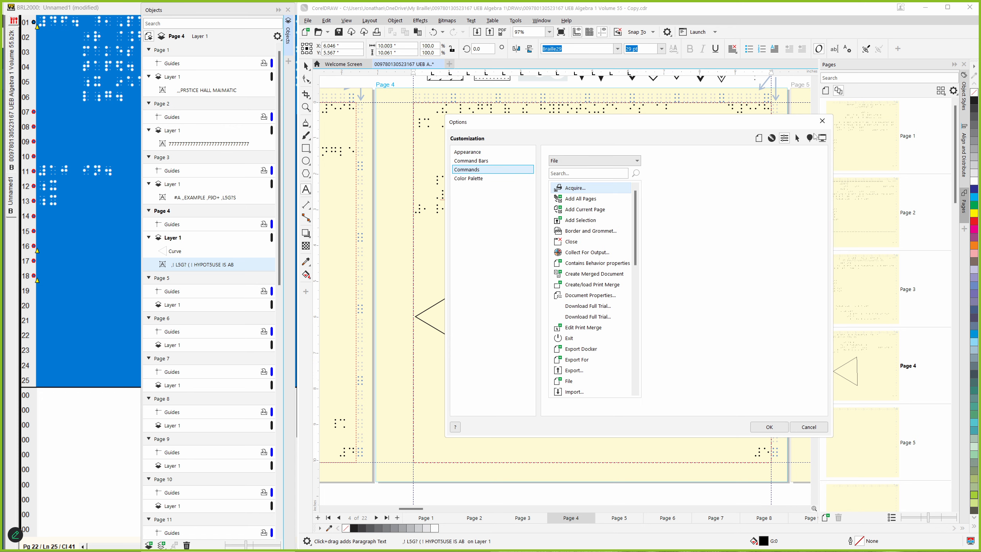
pyautogui.click(759, 140)
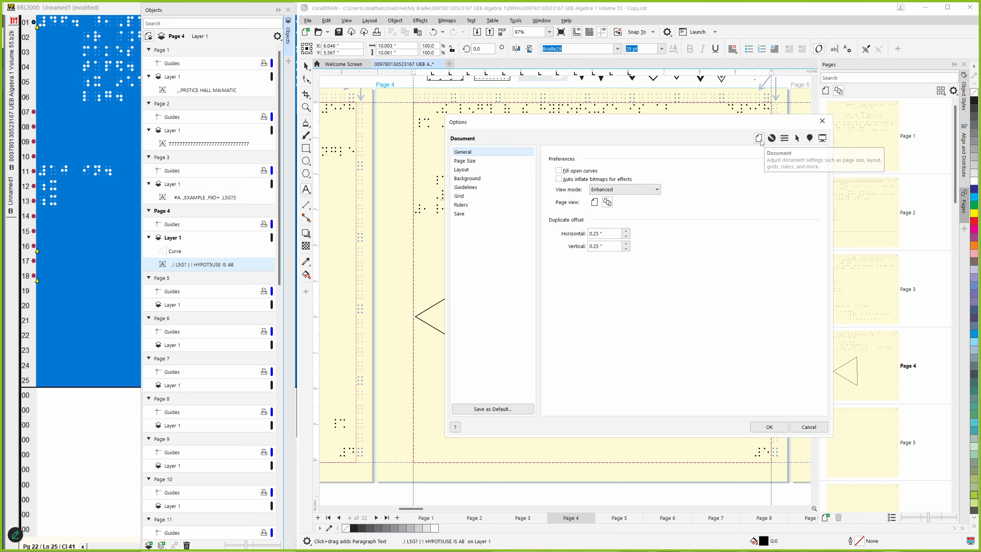
pyautogui.click(463, 169)
pyautogui.click(465, 161)
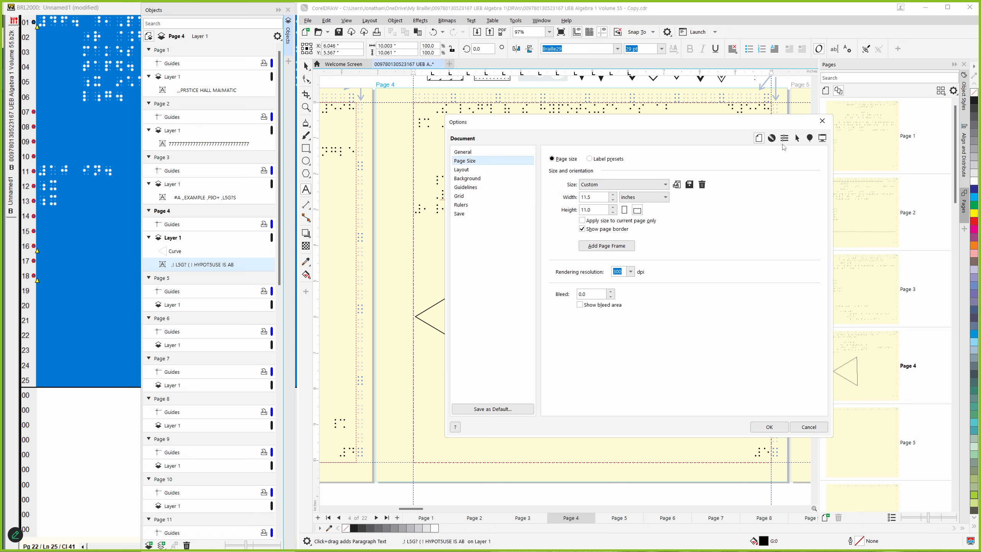
pyautogui.click(798, 139)
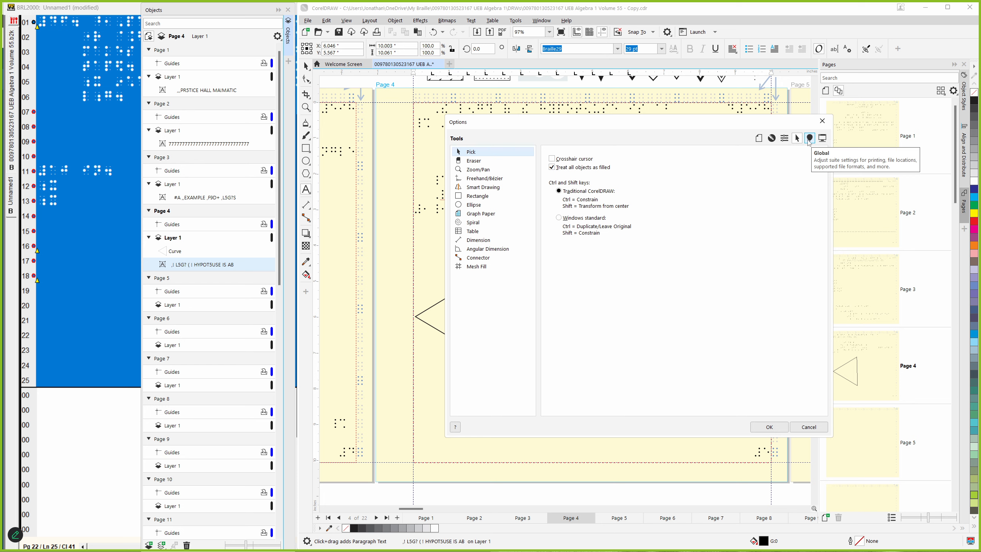
pyautogui.click(809, 141)
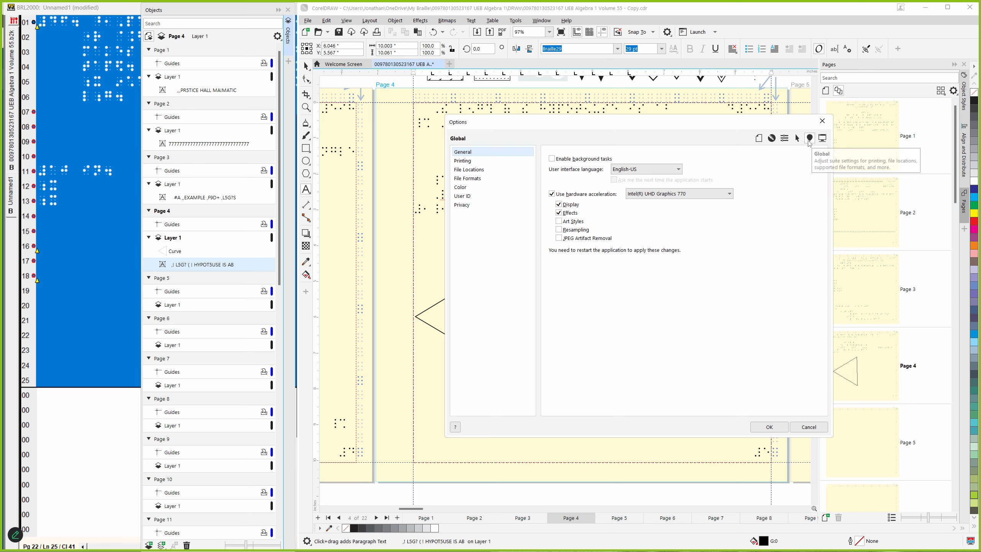
pyautogui.click(821, 141)
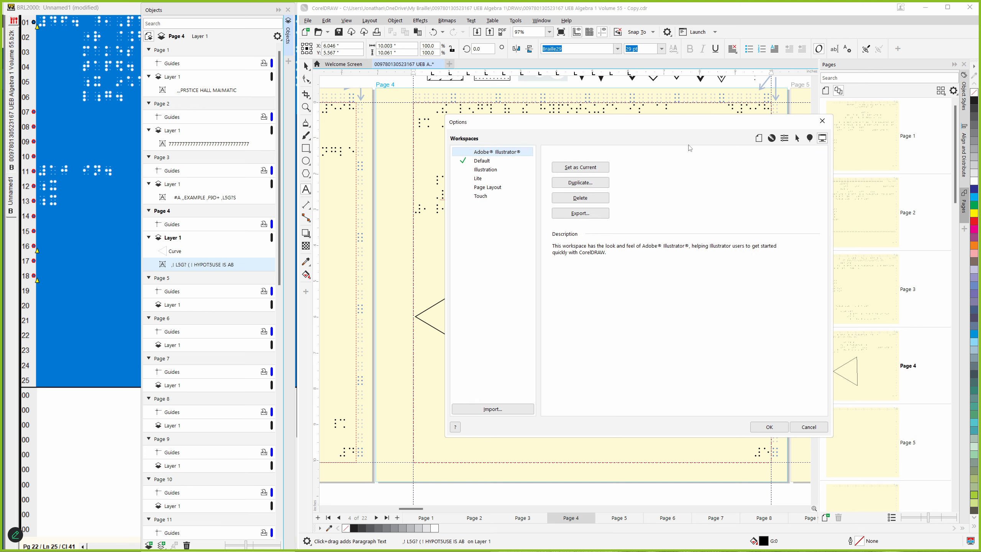
# Recheck the document page size and the text font options, and close the options without changes
pyautogui.click(759, 139)
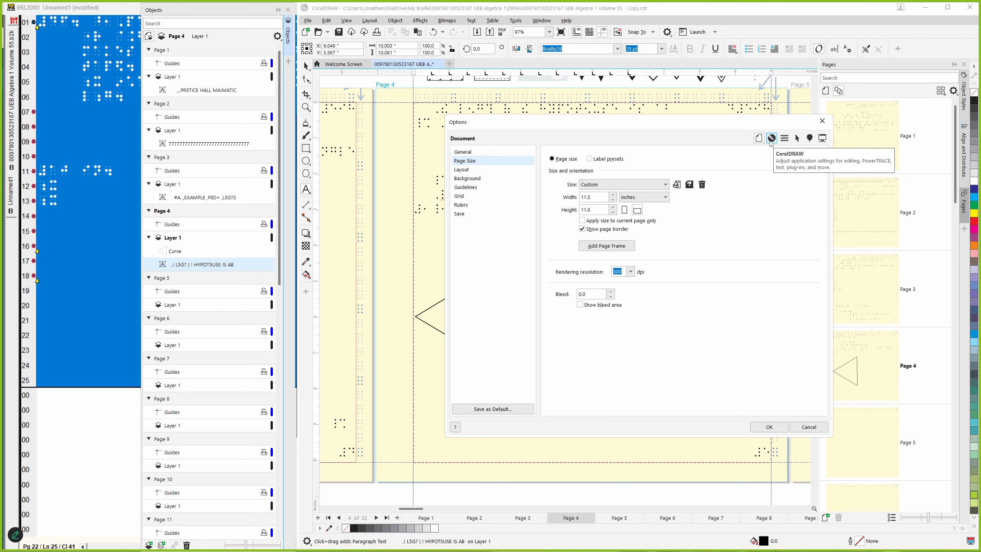
pyautogui.click(772, 139)
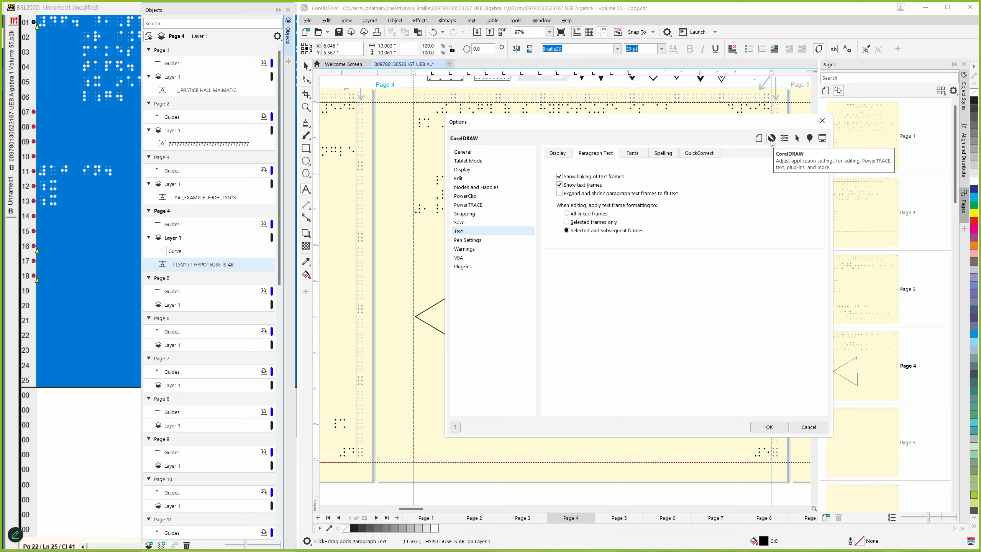
pyautogui.click(632, 153)
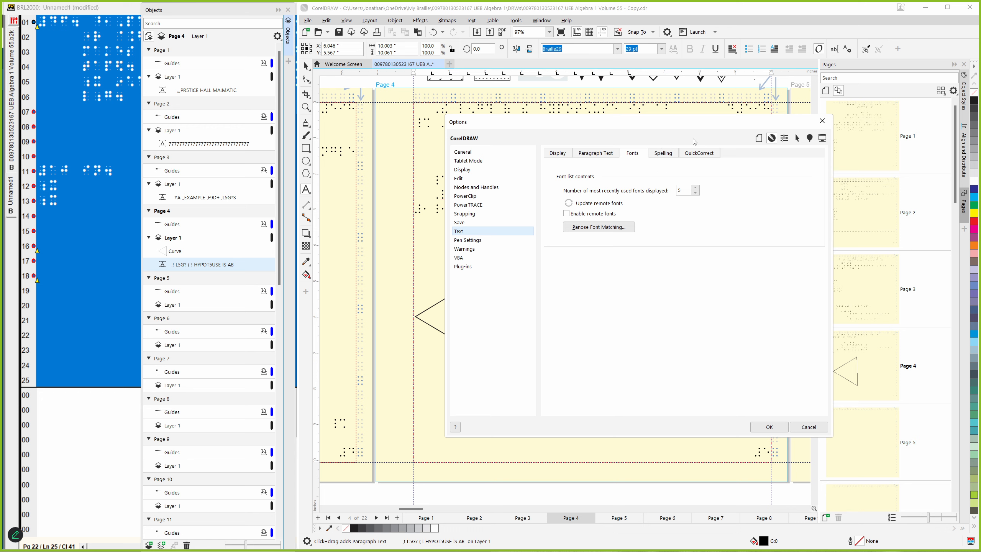
pyautogui.click(828, 125)
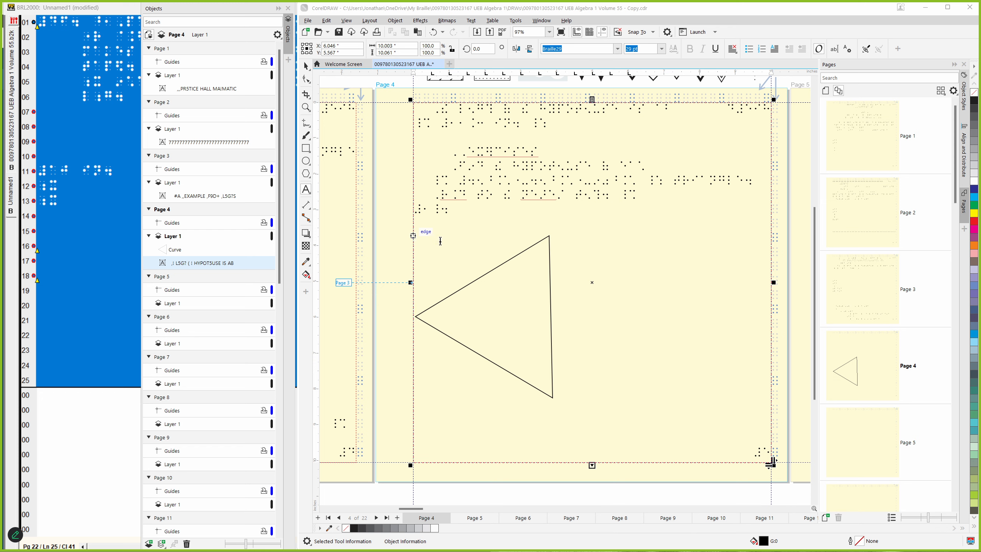
# Add the artistic text "some text" starting in the page margin outside the paragraph frame, level with the triangle's upper corner
pyautogui.click(386, 242)
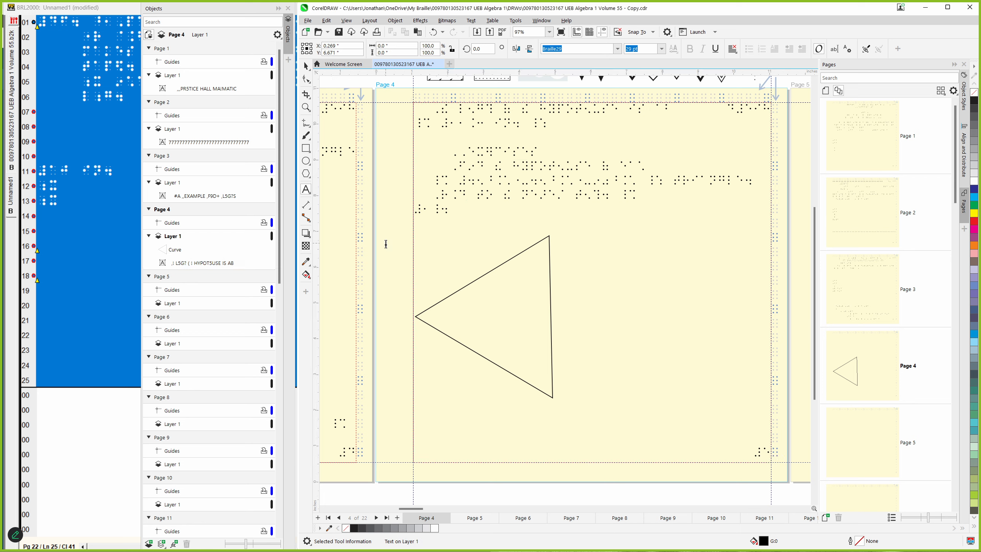
pyautogui.write('some ')
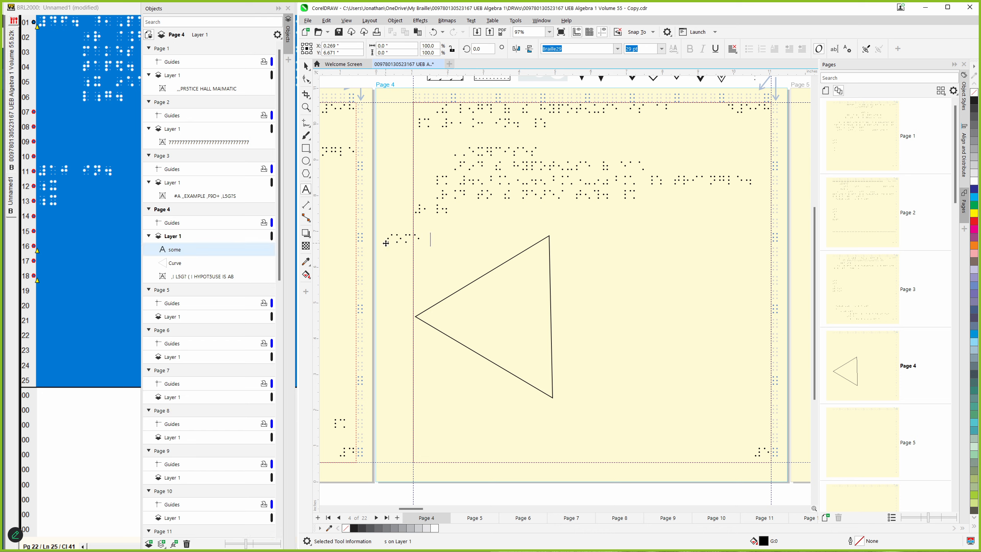
pyautogui.write('text')
pyautogui.press('Escape')
pyautogui.press('space')
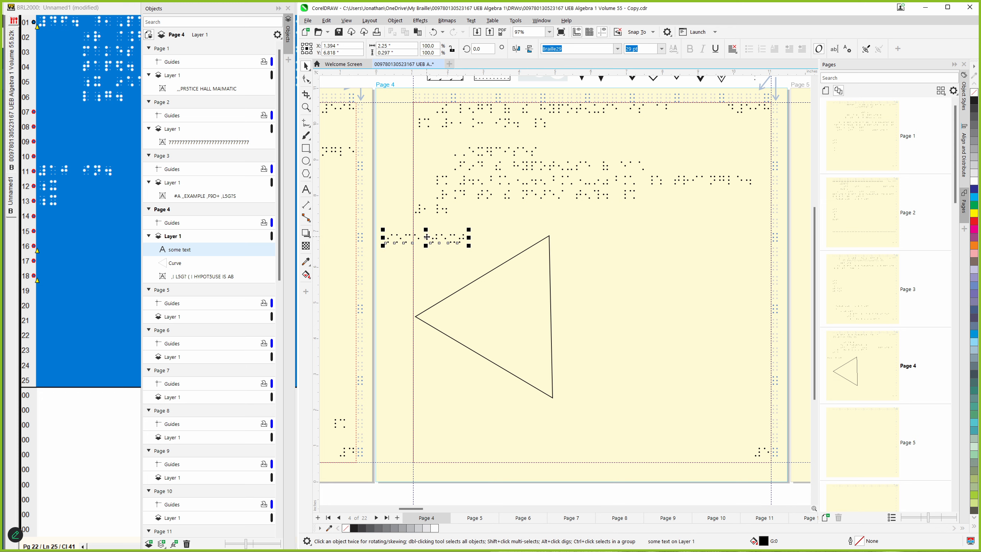
# Move the "some text" label to just right of the triangle's near-vertical side, around mid-height
pyautogui.moveTo(426, 237); pyautogui.dragTo(431, 243)
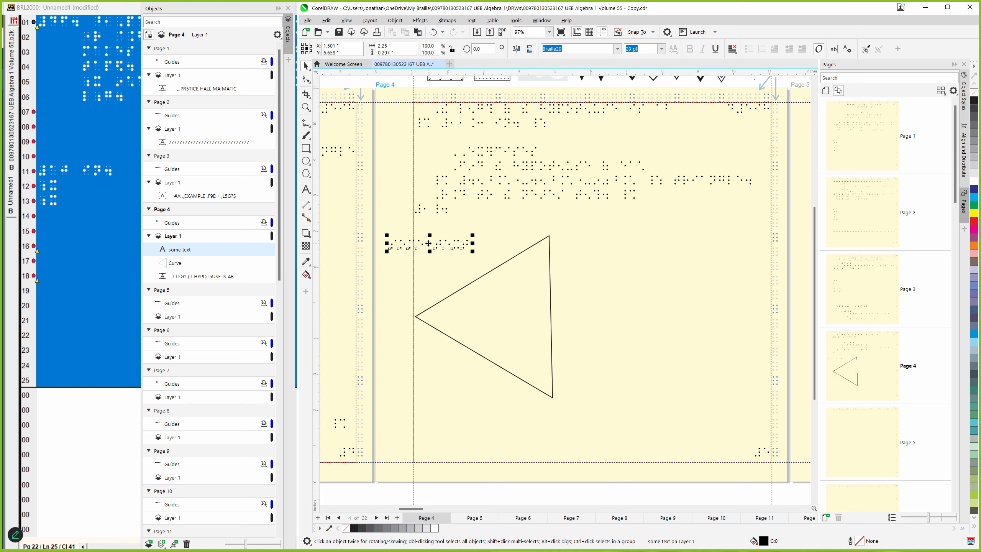
pyautogui.moveTo(429, 243); pyautogui.dragTo(602, 313)
# Minimise the BRL2000 and ABBYY FineReader windows behind the Objects docker
pyautogui.click(114, 9)
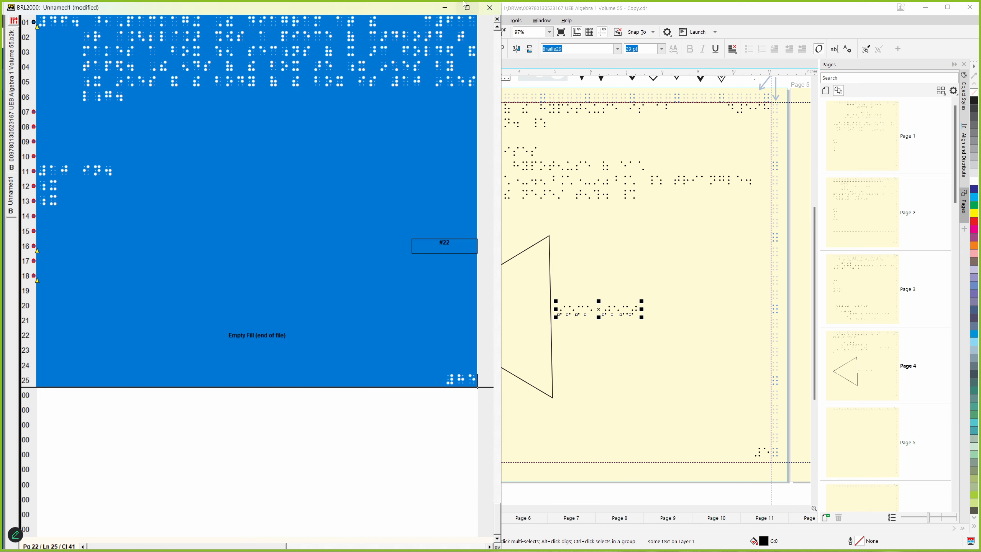
pyautogui.click(445, 8)
pyautogui.click(114, 9)
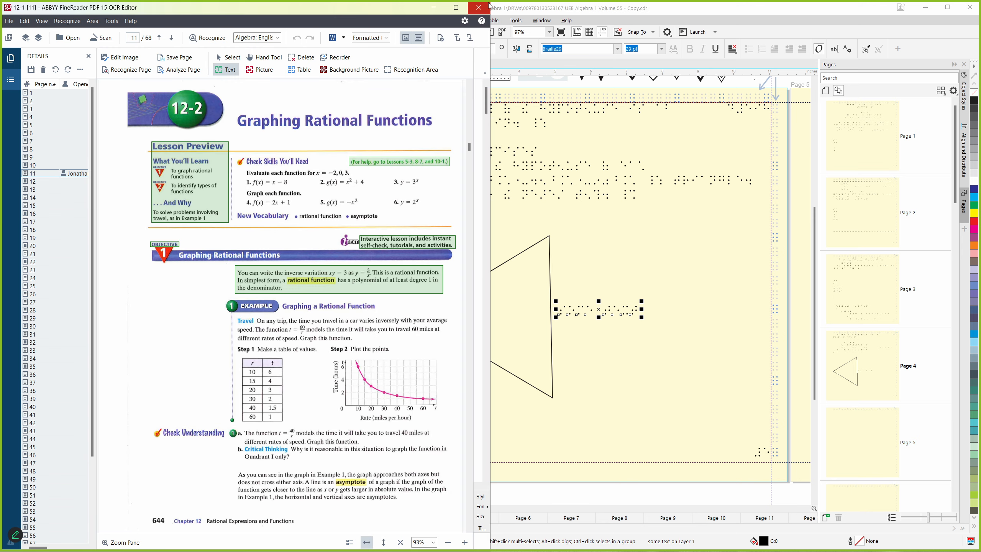
pyautogui.click(436, 8)
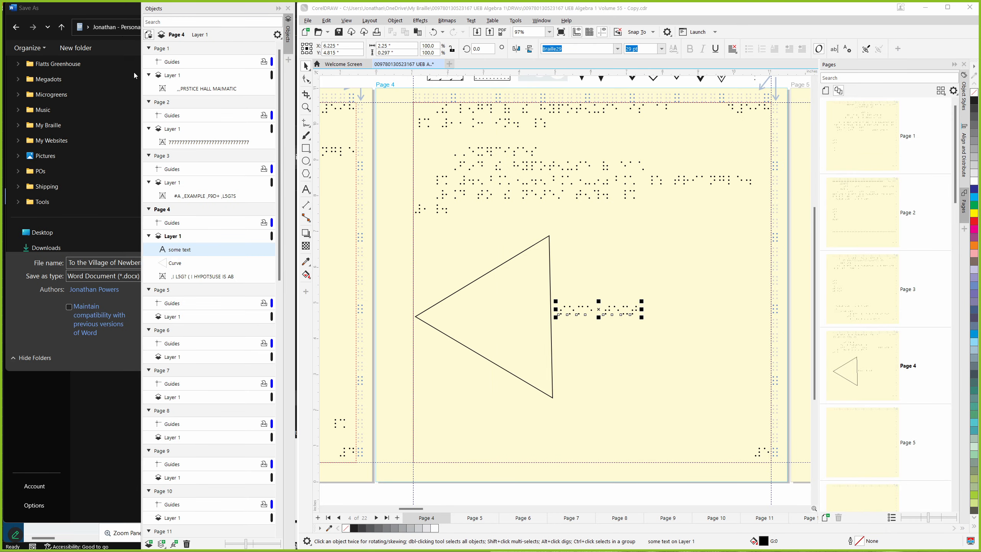
# Select the triangle, paragraph text and "some text" label on page 4 individually to compare them, and view the list of available dockers
pyautogui.click(181, 265)
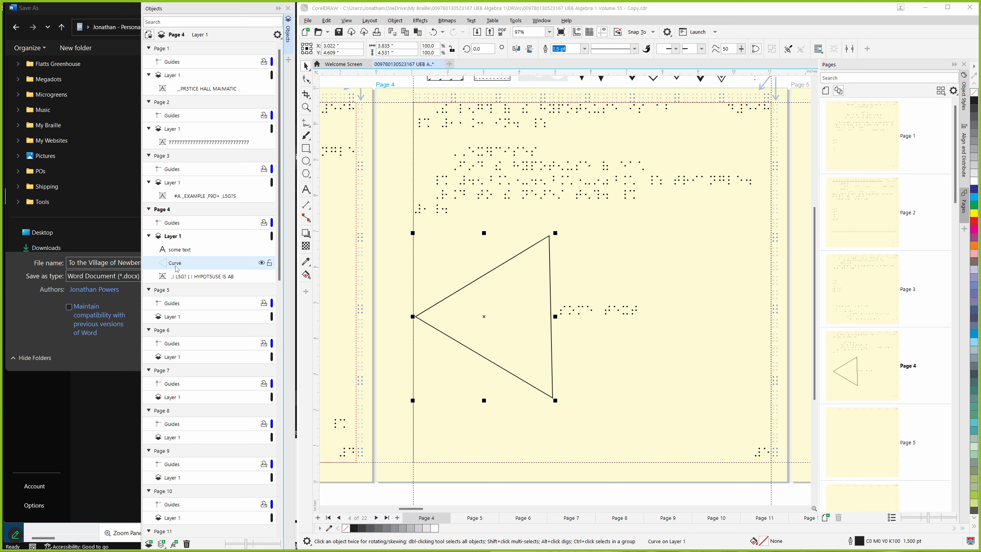
pyautogui.click(195, 277)
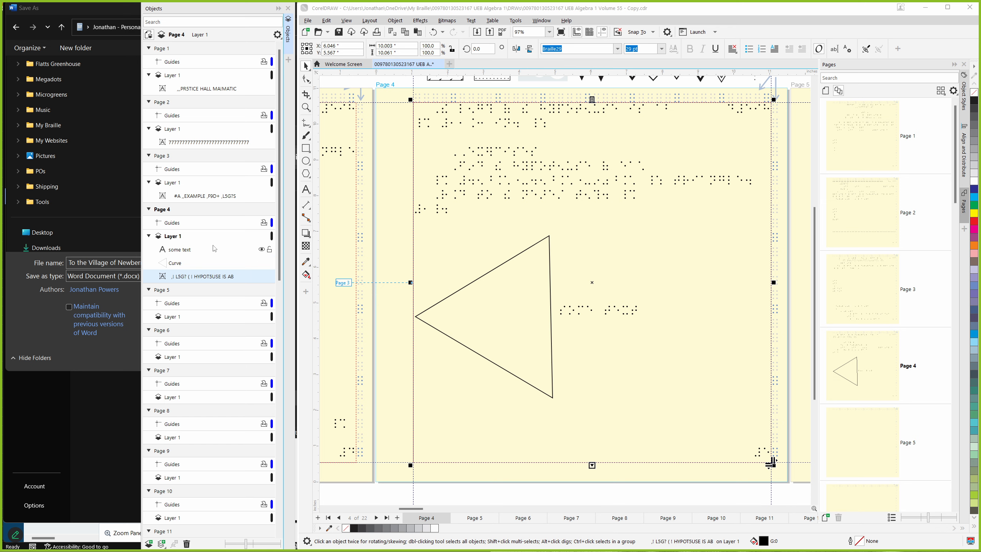
pyautogui.click(191, 251)
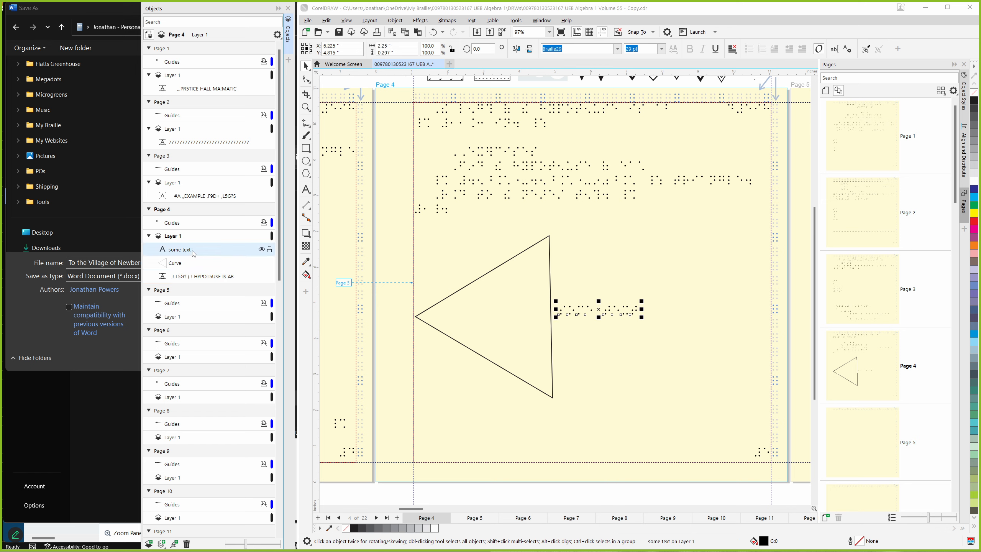
pyautogui.click(186, 264)
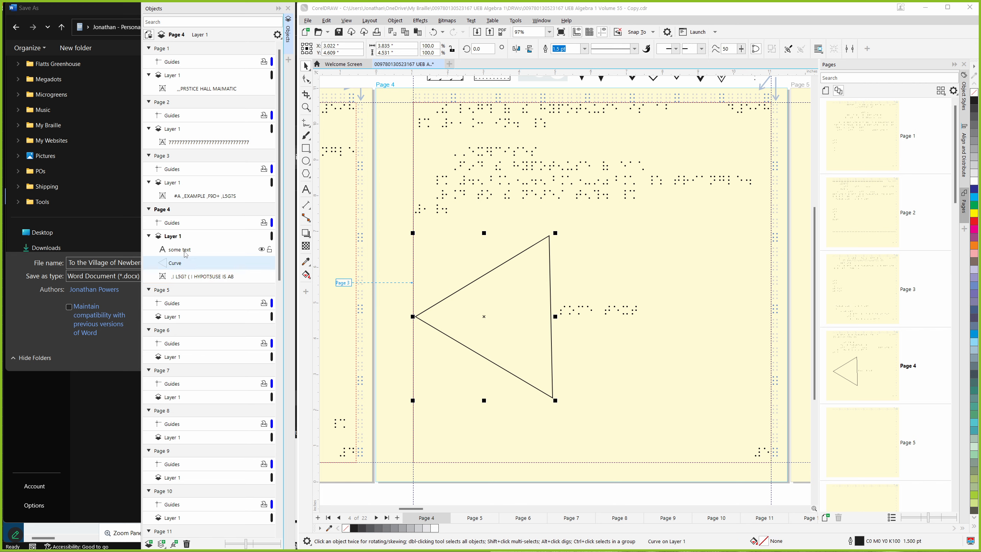
pyautogui.click(186, 251)
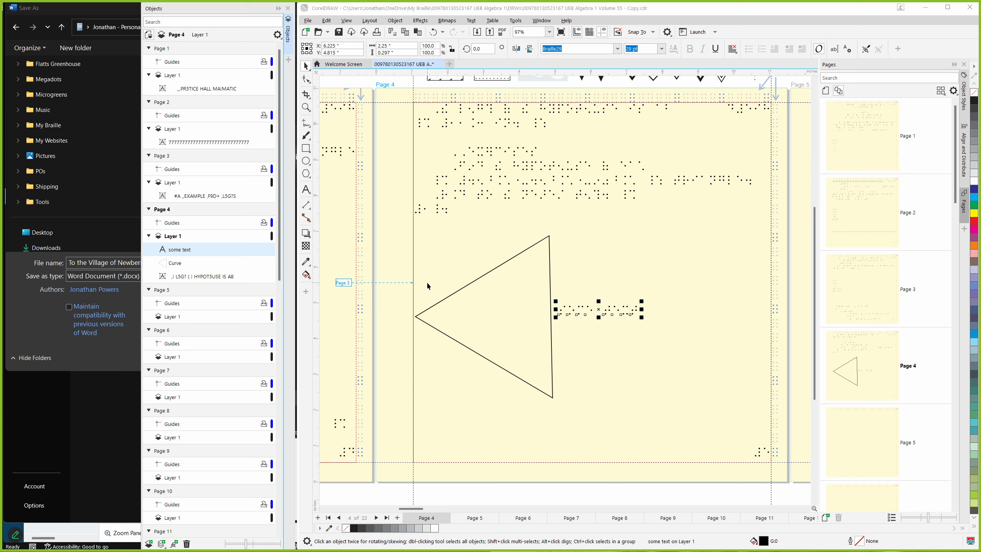
pyautogui.click(964, 230)
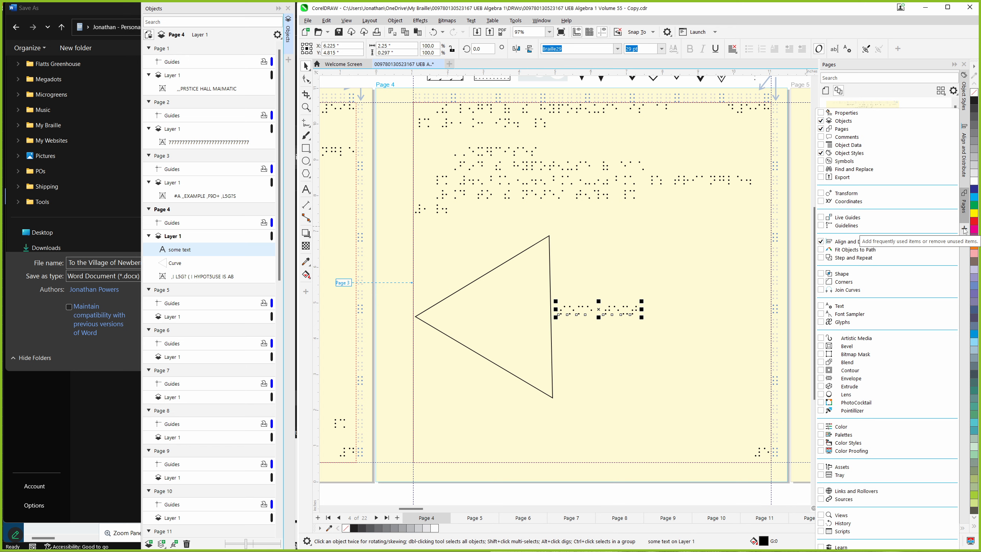
pyautogui.click(964, 230)
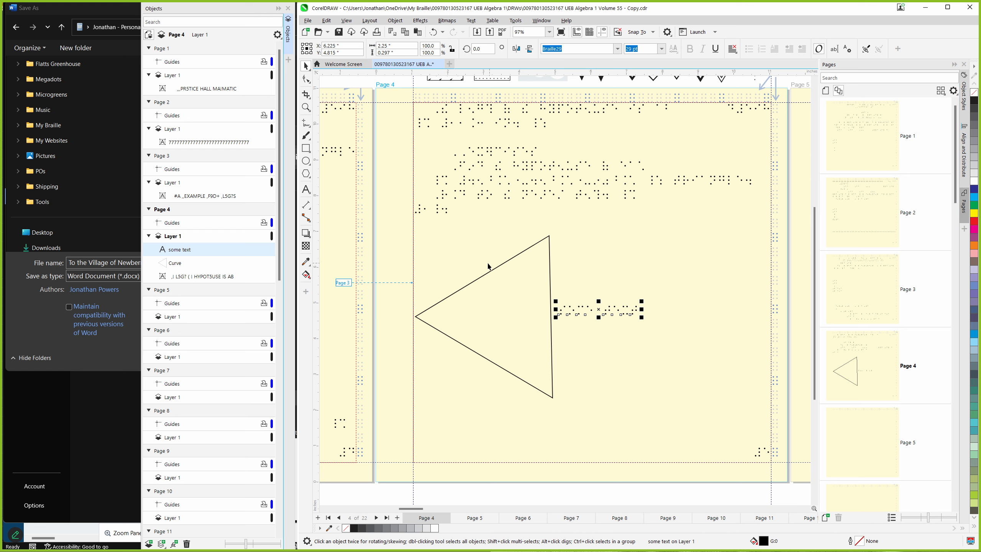
# Draw a rectangle about 2.56 by 0.62 inches around the "some text" label, with a white fill and no outline
pyautogui.press('F5')
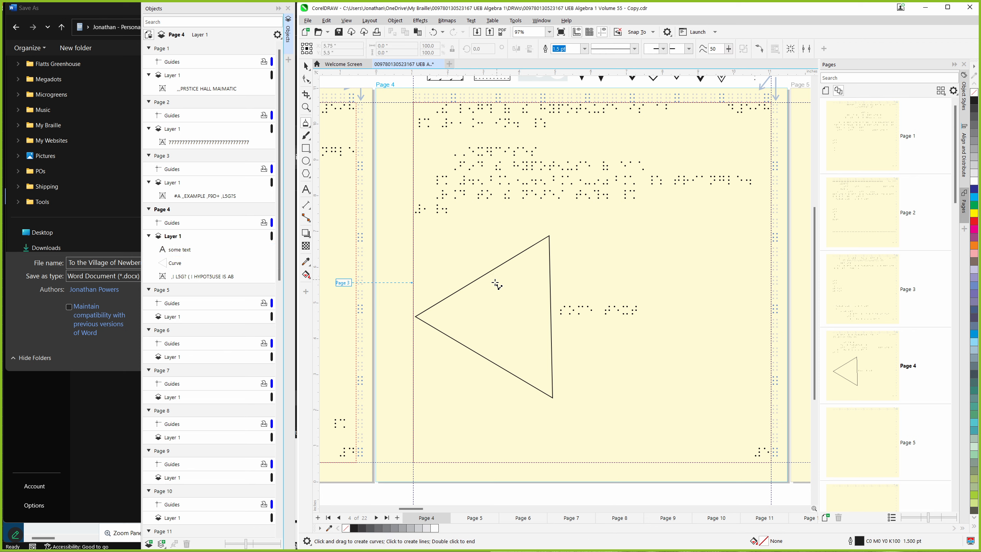
pyautogui.press('F6')
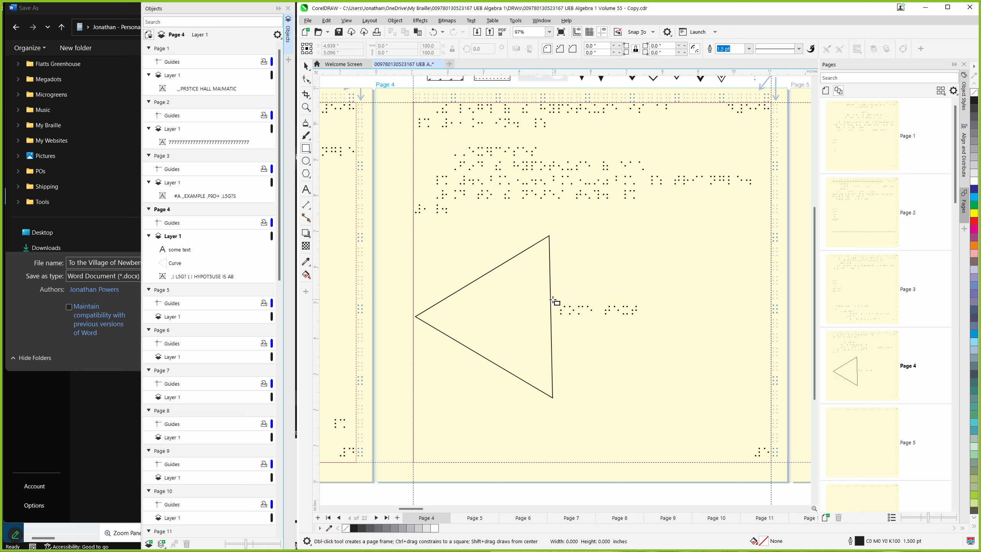
pyautogui.moveTo(553, 300); pyautogui.dragTo(645, 322)
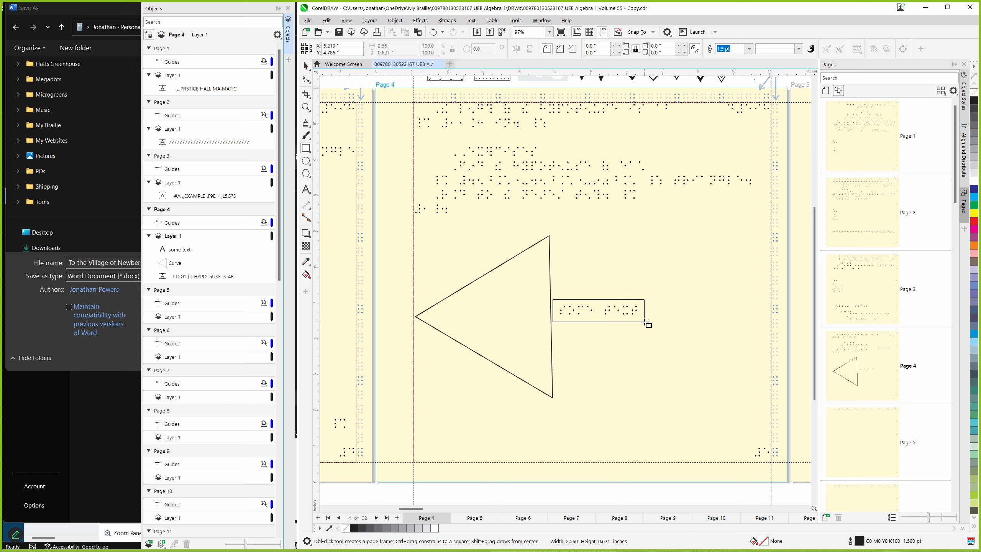
pyautogui.moveTo(645, 323); pyautogui.dragTo(645, 322)
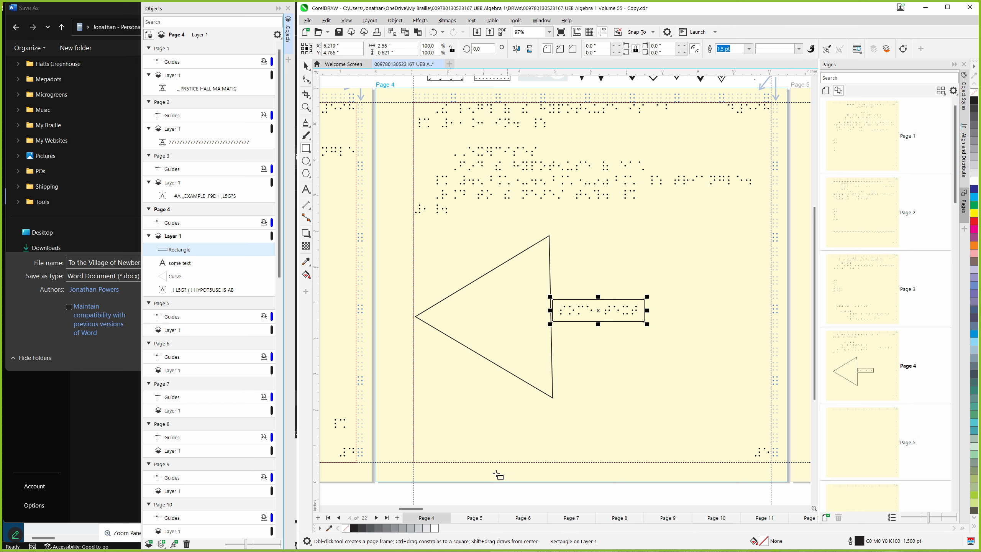
pyautogui.click(435, 529)
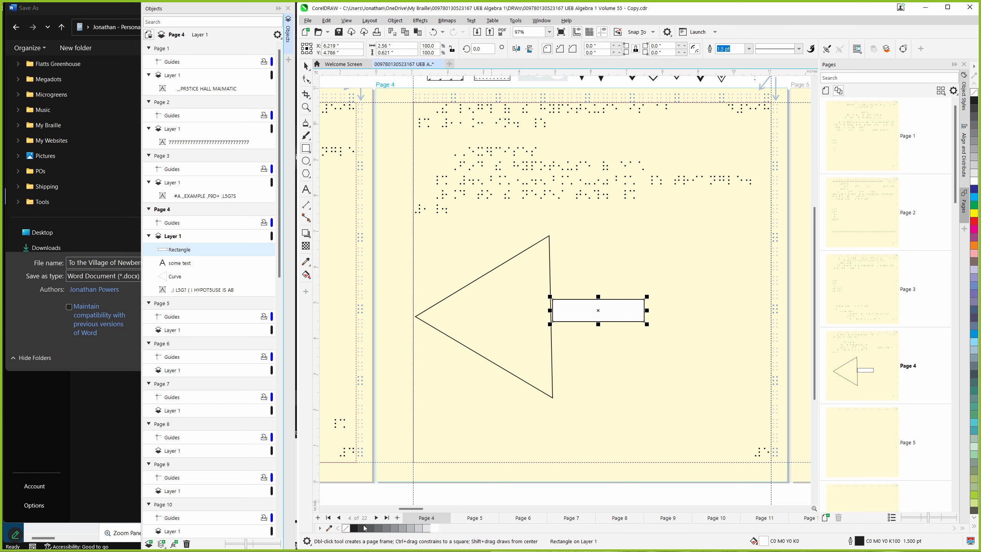
pyautogui.rightClick(345, 530)
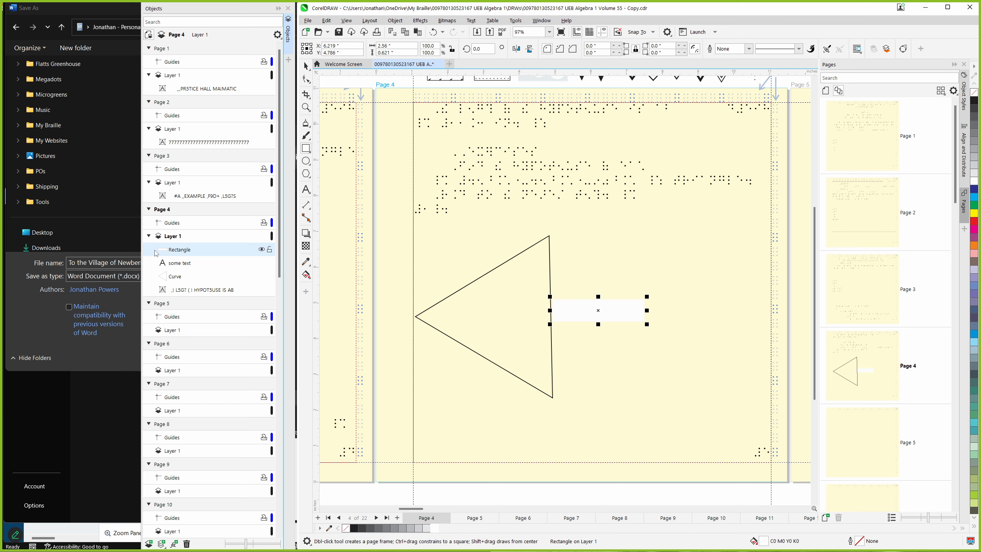
# Reorder the white rectangle in the stacking order, ending with it beneath the "some text" label and above the triangle
pyautogui.moveTo(181, 251); pyautogui.dragTo(179, 270)
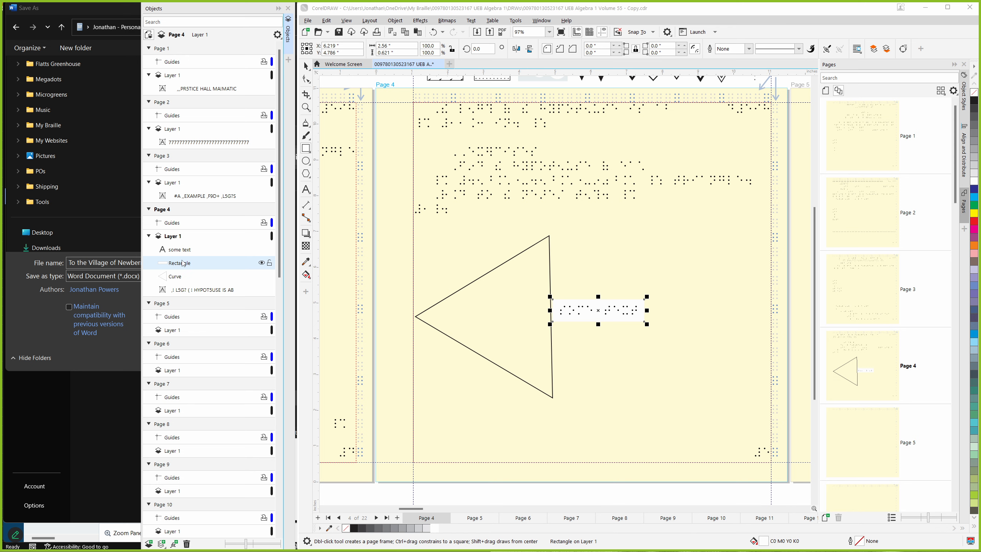
pyautogui.moveTo(184, 262); pyautogui.dragTo(177, 247)
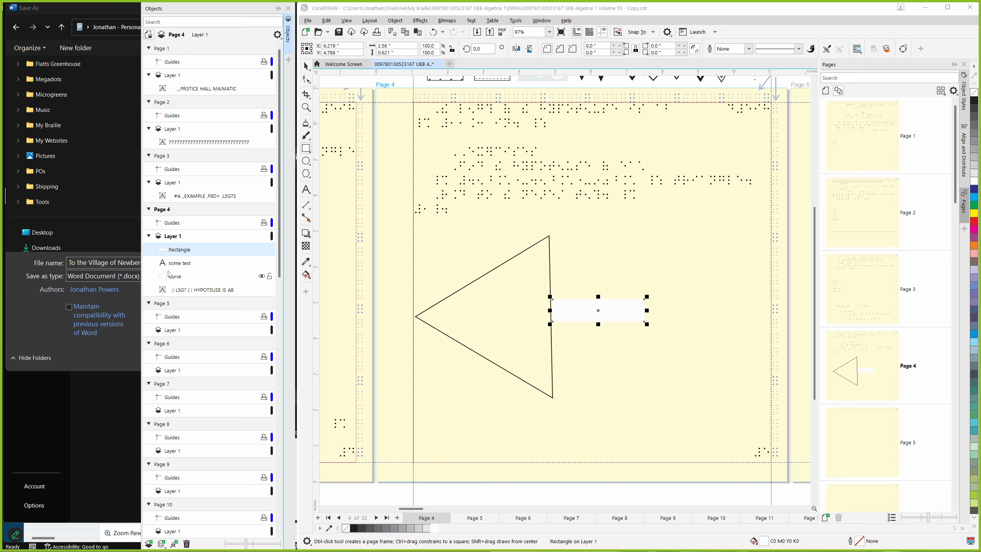
pyautogui.moveTo(181, 249); pyautogui.dragTo(175, 273)
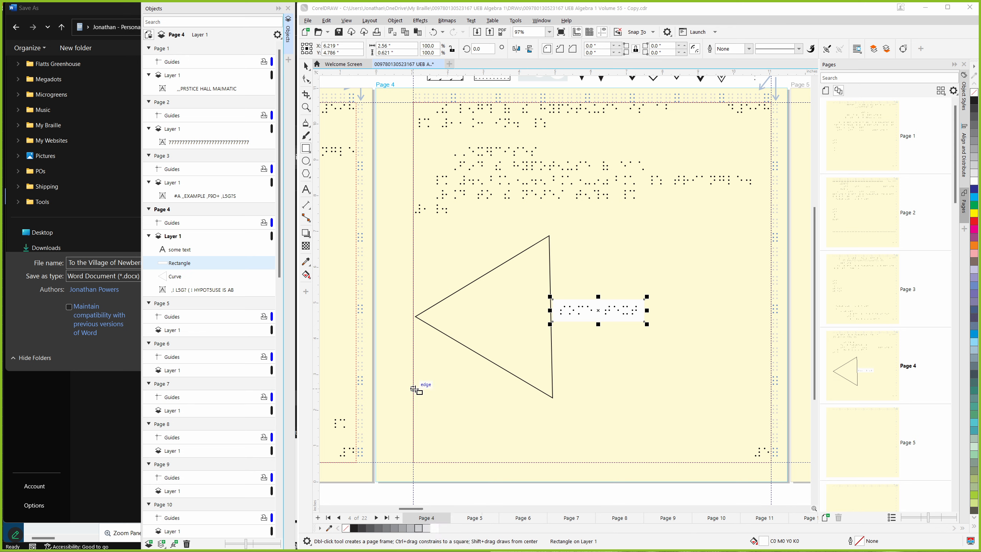
# Try selecting the "some text" label and its white rectangle directly on the page with the Pick tool
pyautogui.click(180, 251)
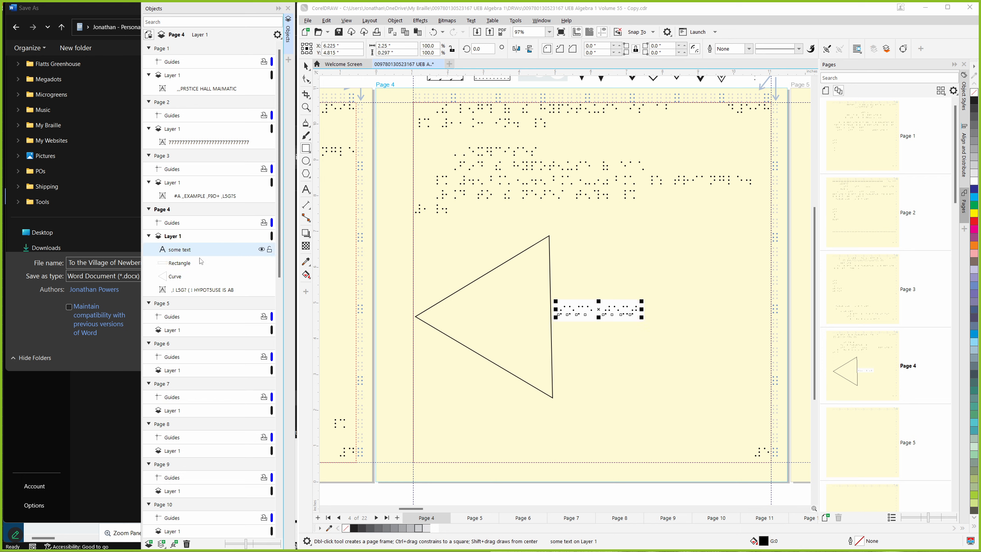
pyautogui.press('space')
pyautogui.click(598, 312)
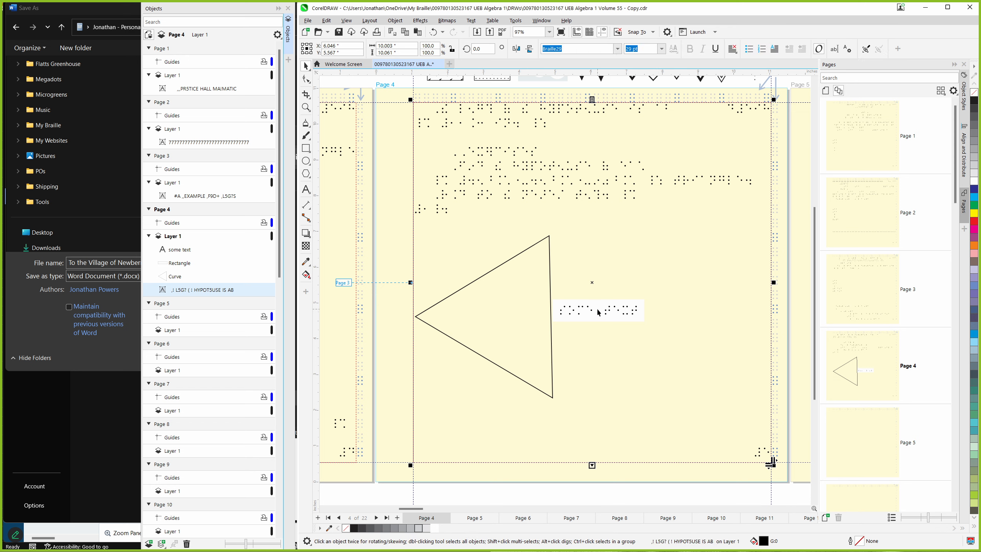
pyautogui.click(604, 317)
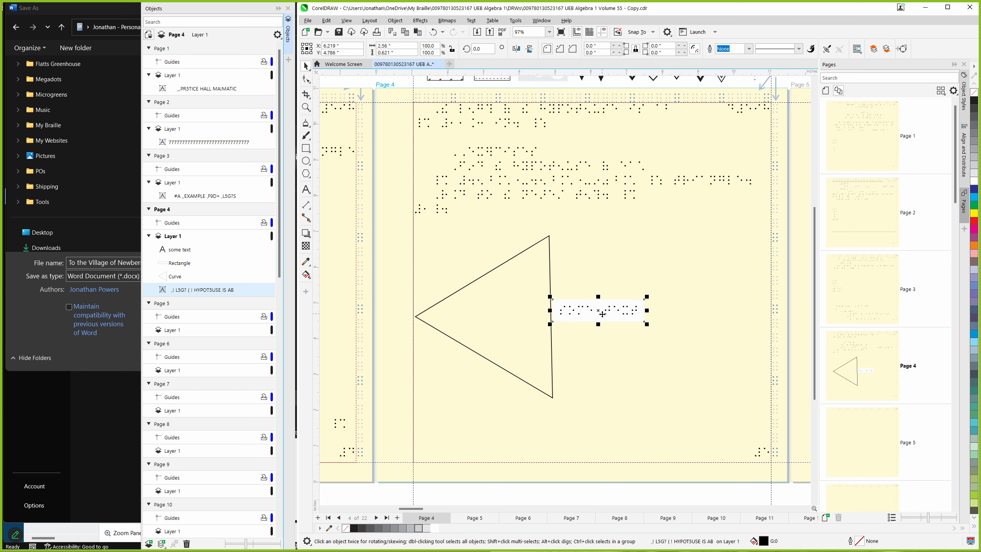
pyautogui.moveTo(605, 317)
pyautogui.mouseDown()
pyautogui.moveTo(548, 329)
pyautogui.moveTo(604, 311)
pyautogui.mouseUp()
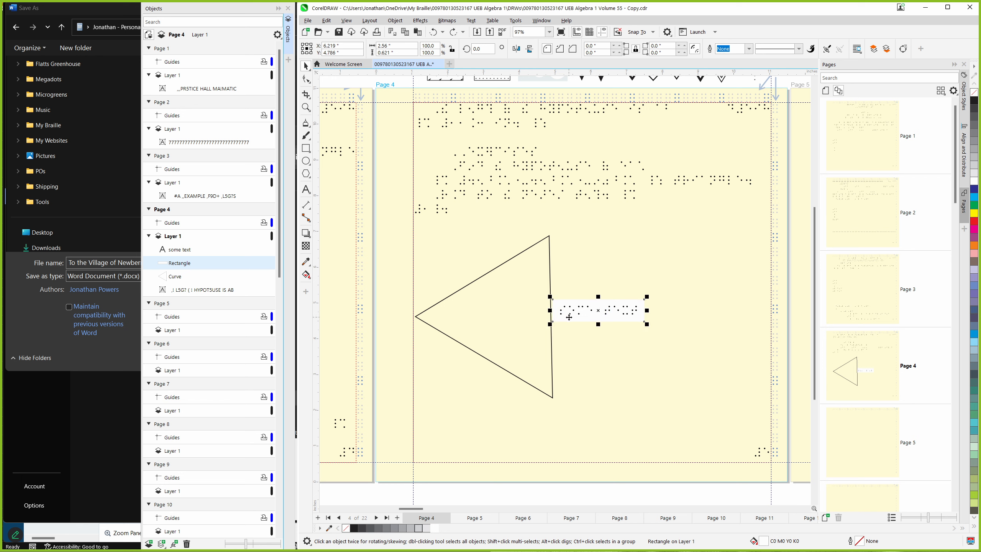
# Group the "some text" label with its white rectangle, and check the group's contents in the object list
pyautogui.click(184, 252)
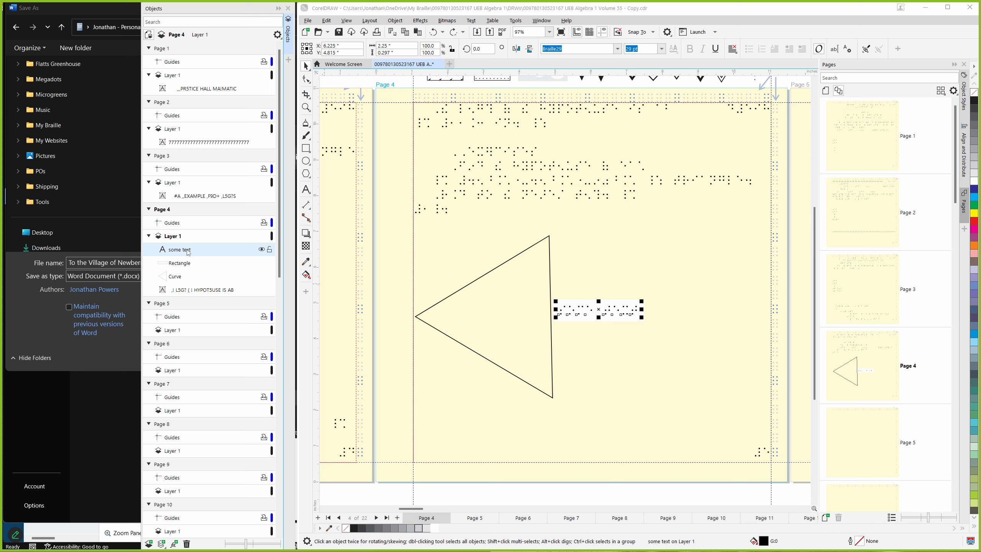
pyautogui.keyDown('shift'); pyautogui.click(182, 263); pyautogui.keyUp('shift')
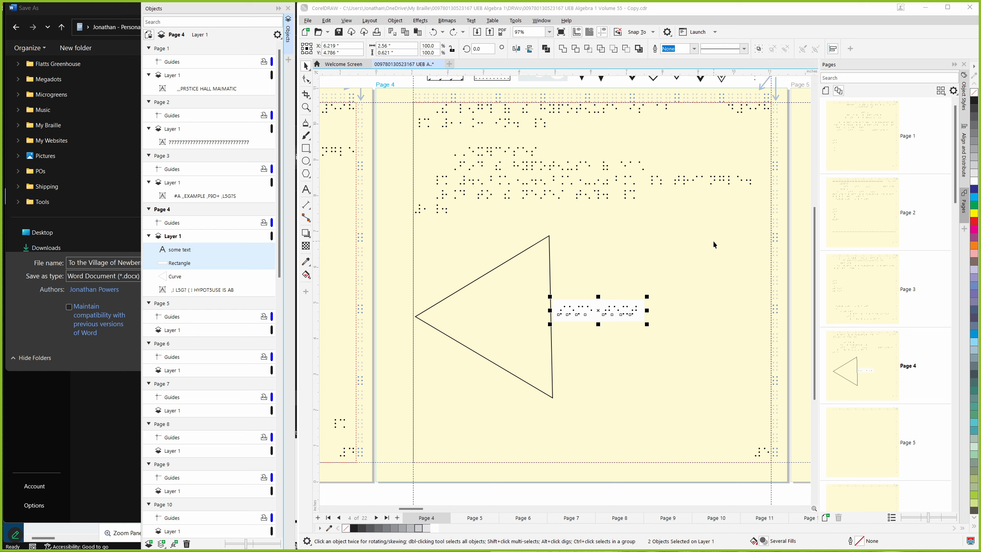
pyautogui.hotkey('ctrl', 'g')
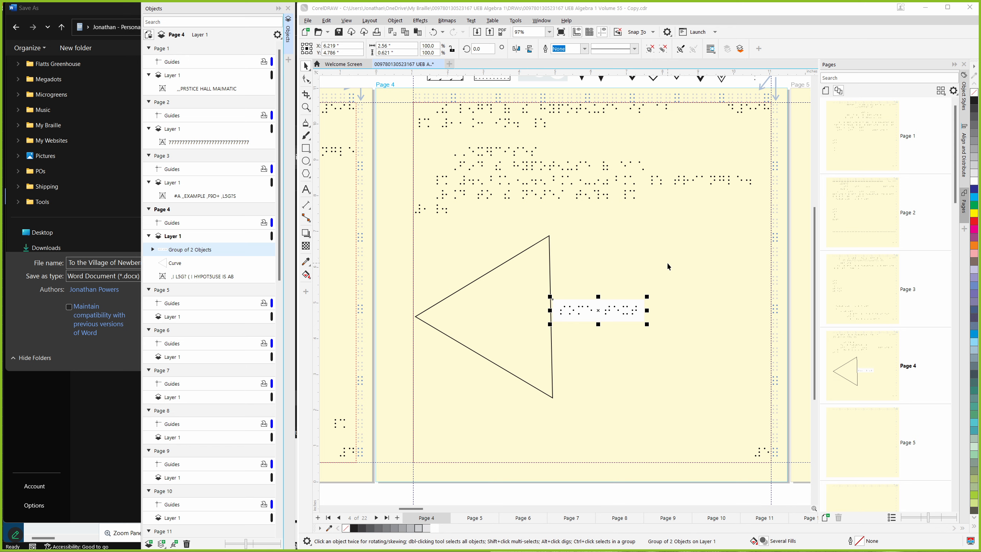
pyautogui.click(152, 249)
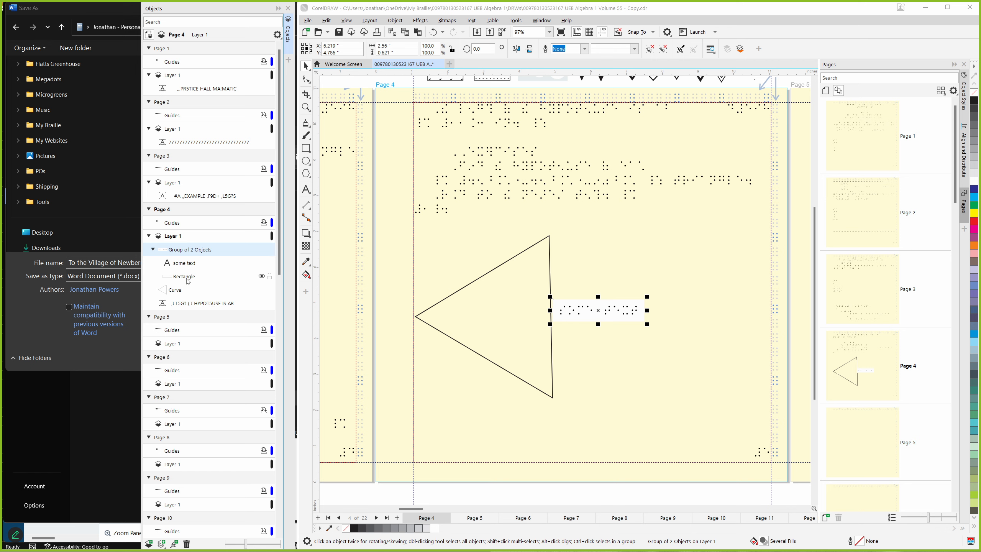
pyautogui.click(152, 249)
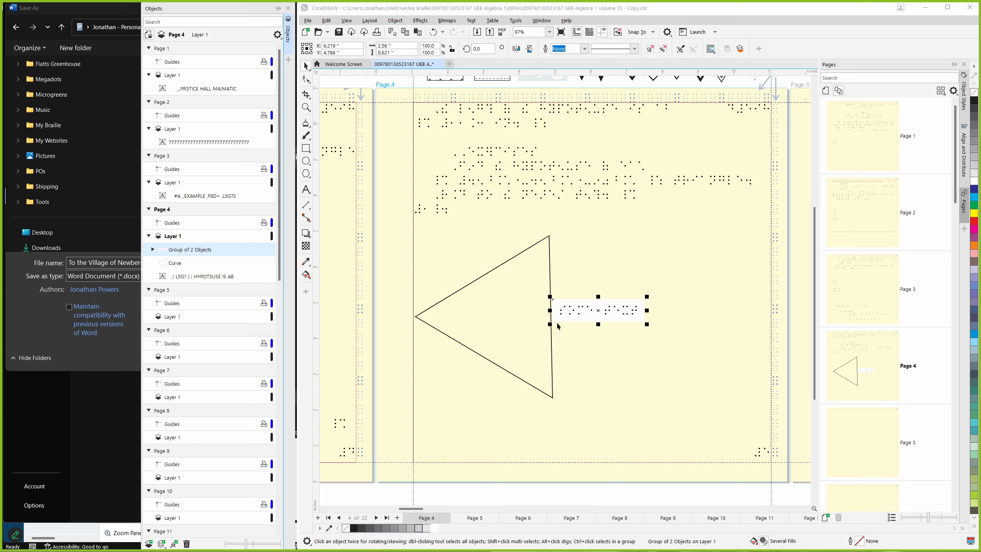
# Move the label group across the triangle's near-vertical side at mid-height, and ungroup and regroup its two objects
pyautogui.click(638, 353)
pyautogui.click(605, 312)
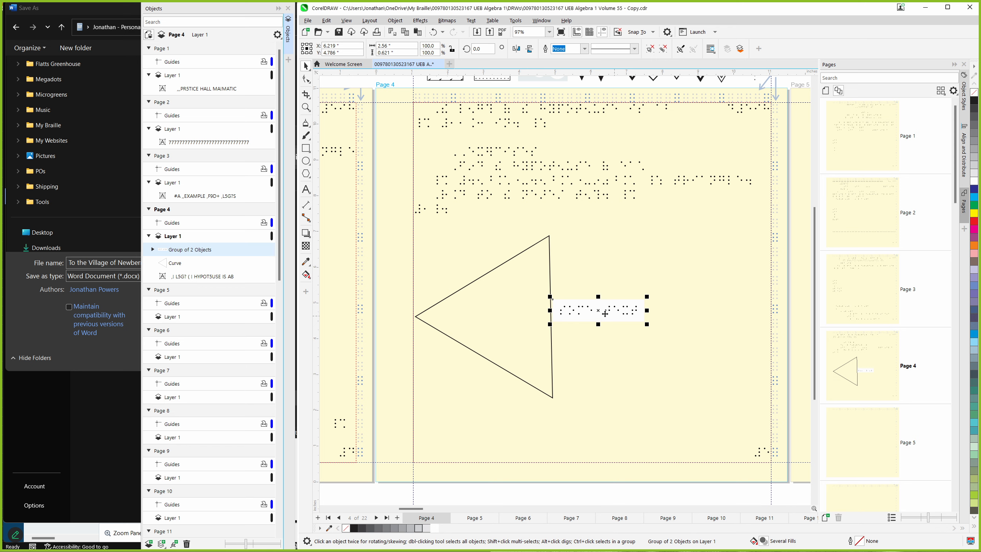
pyautogui.moveTo(598, 311); pyautogui.dragTo(575, 316)
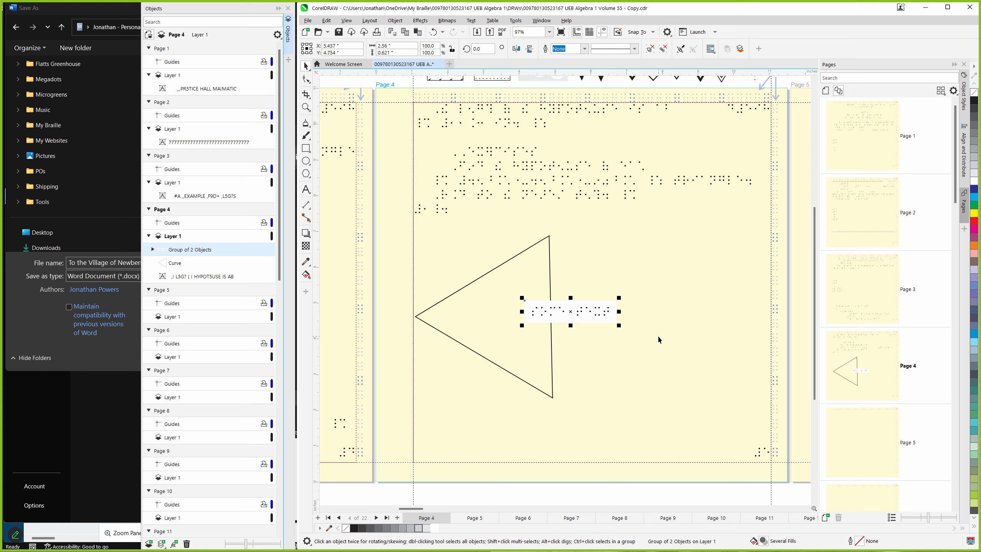
pyautogui.hotkey('ctrl', 'u')
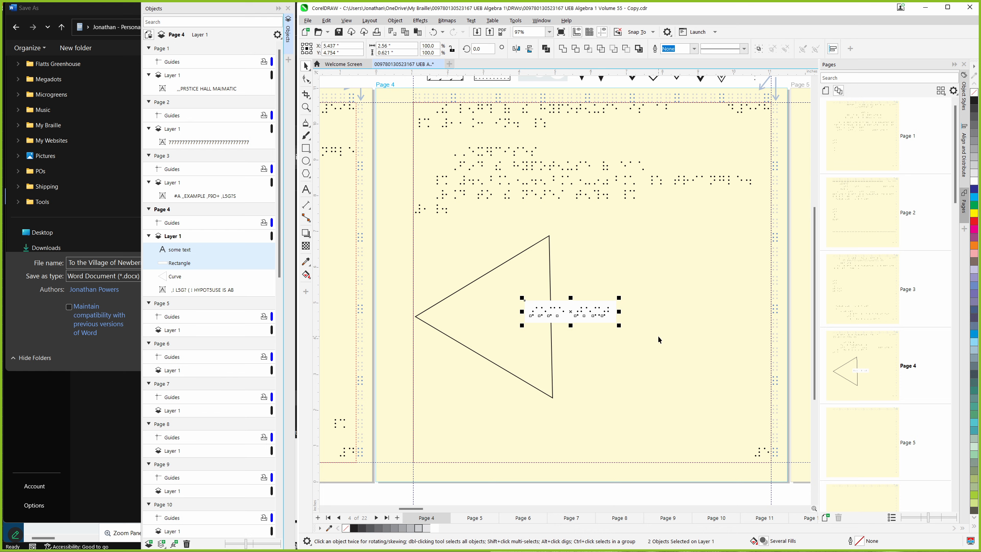
pyautogui.hotkey('ctrl', 'g')
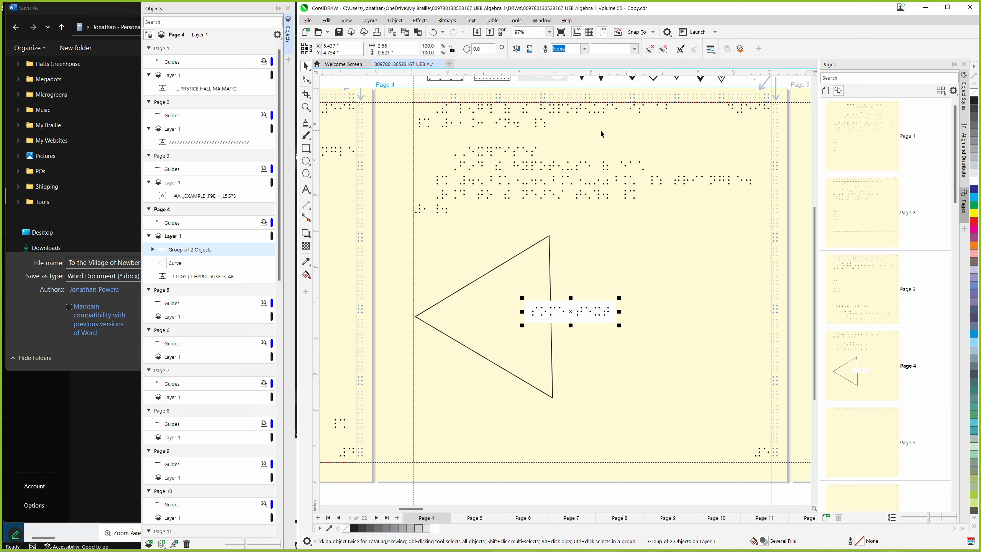
# Draw a closed, irregular six-cornered freehand shape about 2.16 by 1.40 inches, right of the triangle's upper corner
pyautogui.press('F5')
pyautogui.click(623, 244)
pyautogui.click(670, 277)
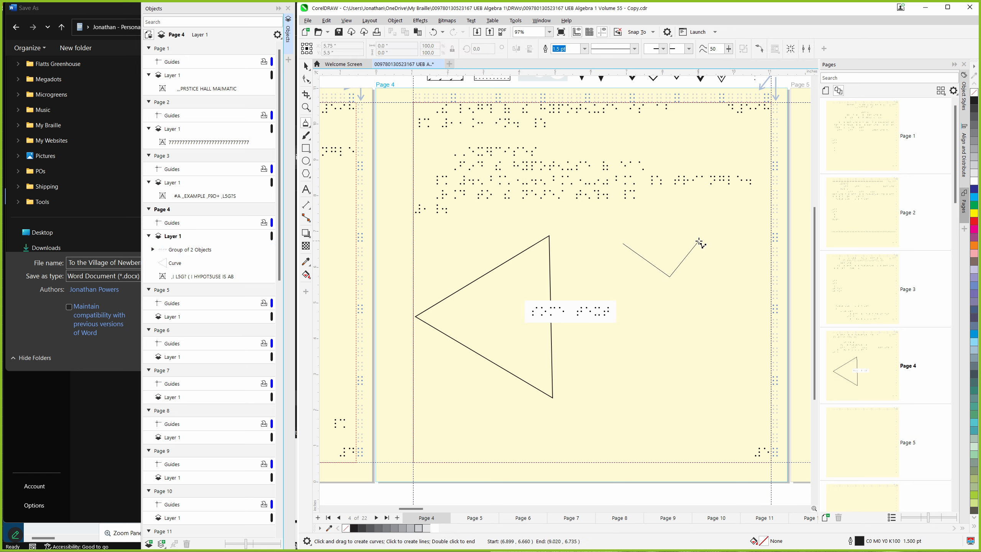
pyautogui.click(700, 233)
pyautogui.click(652, 233)
pyautogui.click(652, 253)
pyautogui.click(635, 227)
pyautogui.click(623, 243)
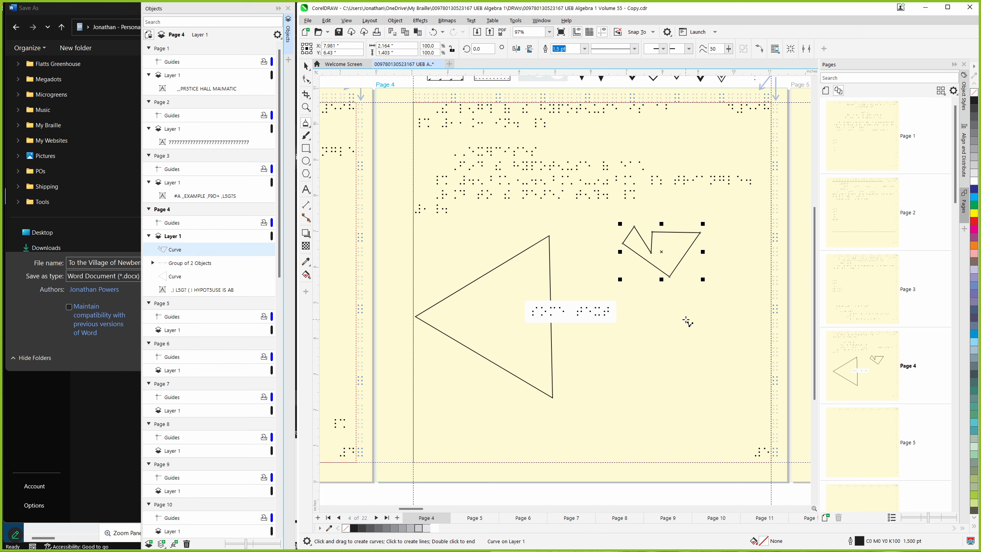
# Draw two squares about 0.49 and 2.23 inches wide below the label, and a circle about 2.94 inches across overlapping the label's end
pyautogui.press('F6')
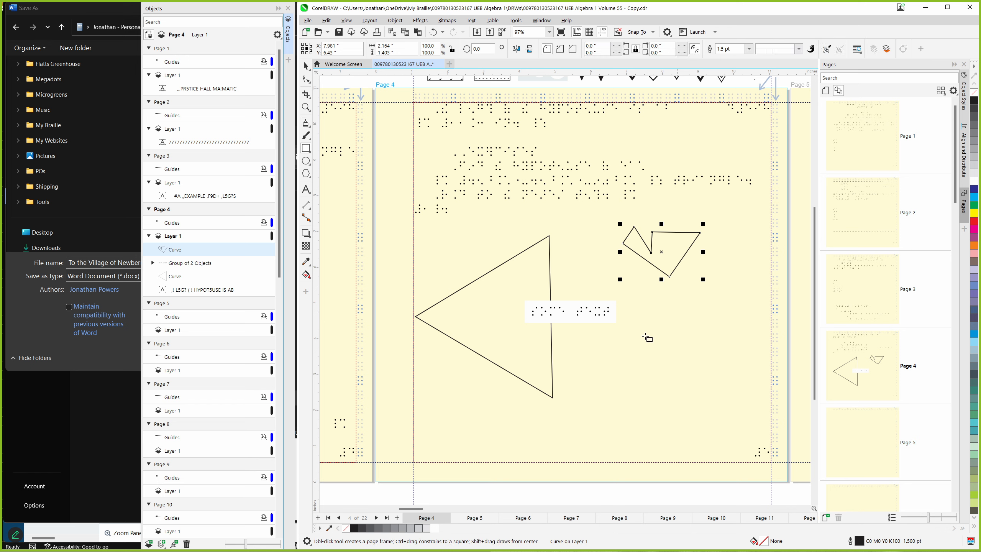
pyautogui.moveTo(612, 341)
pyautogui.mouseDown()
pyautogui.moveTo(665, 380)
pyautogui.moveTo(635, 362)
pyautogui.moveTo(654, 379)
pyautogui.moveTo(627, 372)
pyautogui.moveTo(639, 351)
pyautogui.moveTo(656, 386)
pyautogui.moveTo(628, 363)
pyautogui.moveTo(634, 350)
pyautogui.moveTo(681, 406)
pyautogui.moveTo(639, 363)
pyautogui.moveTo(661, 385)
pyautogui.moveTo(639, 373)
pyautogui.moveTo(658, 389)
pyautogui.moveTo(635, 341)
pyautogui.moveTo(624, 352)
pyautogui.mouseUp()
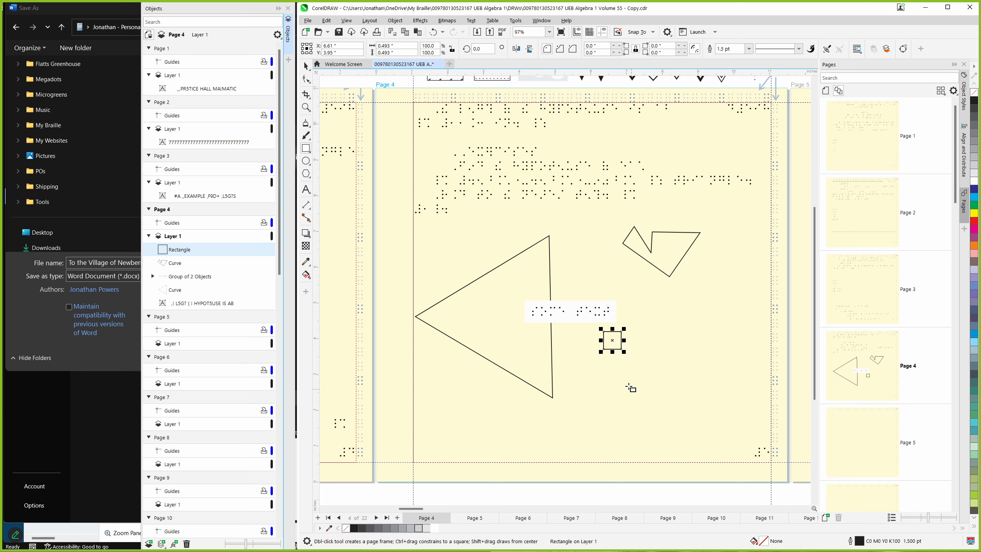
pyautogui.moveTo(620, 377); pyautogui.dragTo(652, 419)
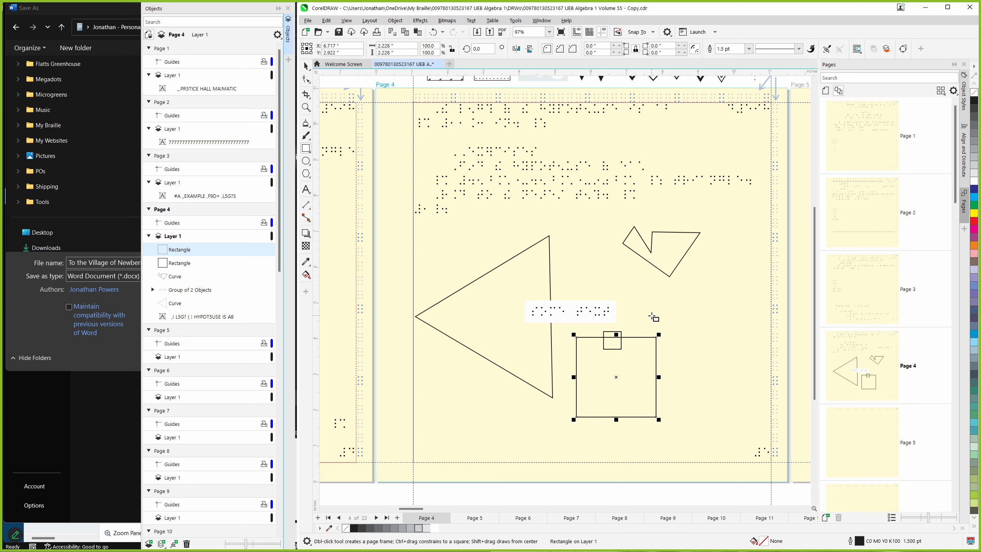
pyautogui.press('F7')
pyautogui.moveTo(652, 301); pyautogui.dragTo(703, 356)
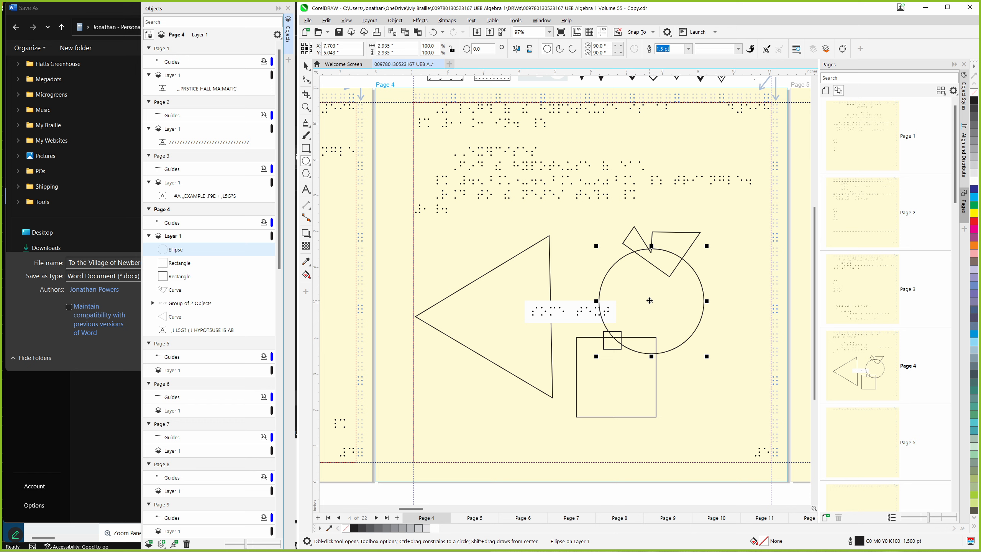
# Move the circle about 0.8 inch to the right, clear of the braille label's end
pyautogui.moveTo(651, 301); pyautogui.dragTo(680, 300)
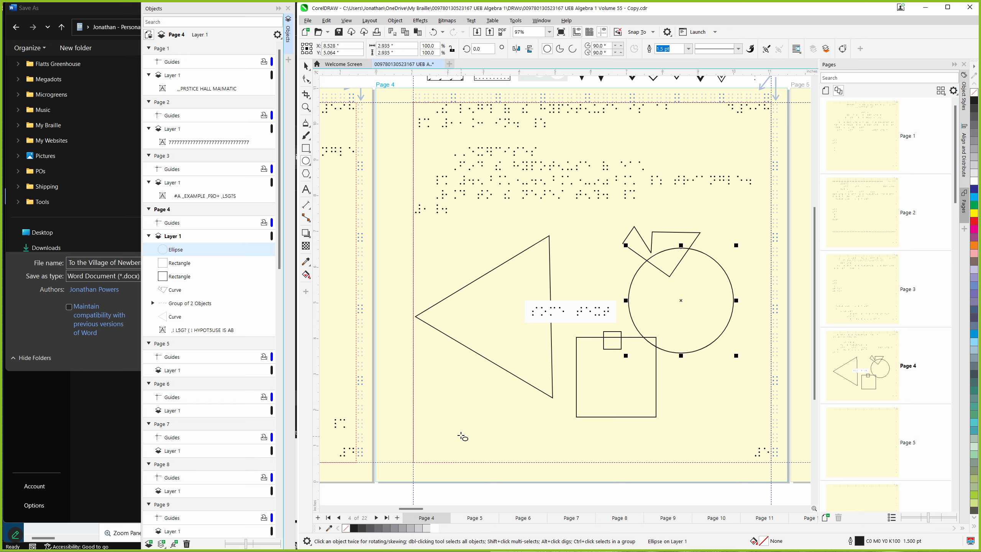
pyautogui.press('F6')
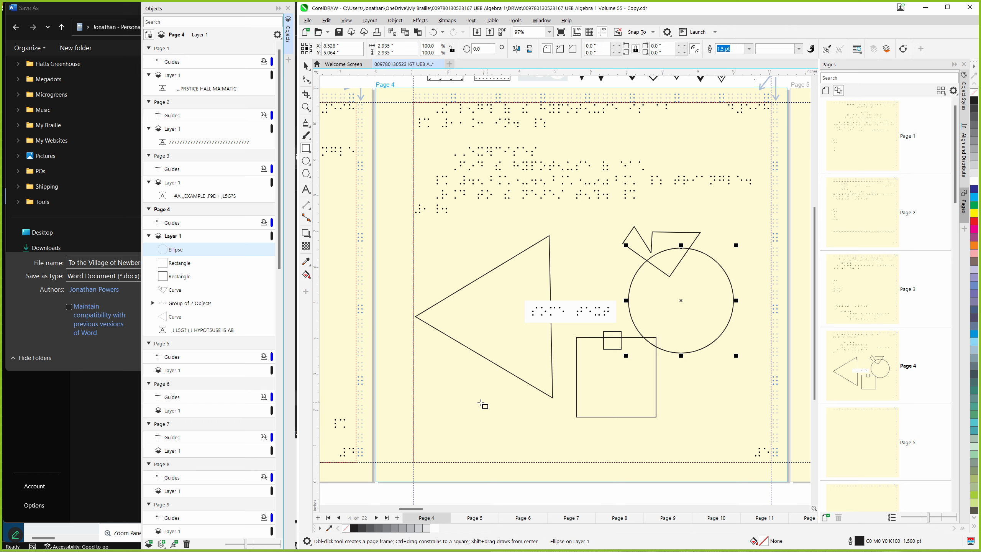
# Add the braille text ",ano!r text box6" near the page's lower-left margin, below the triangle
pyautogui.press('F8')
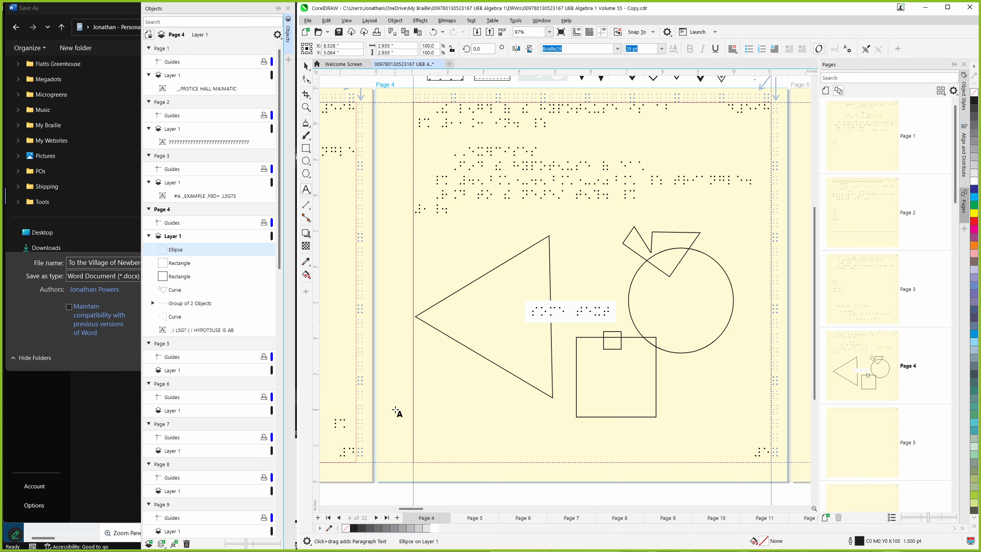
pyautogui.click(395, 406)
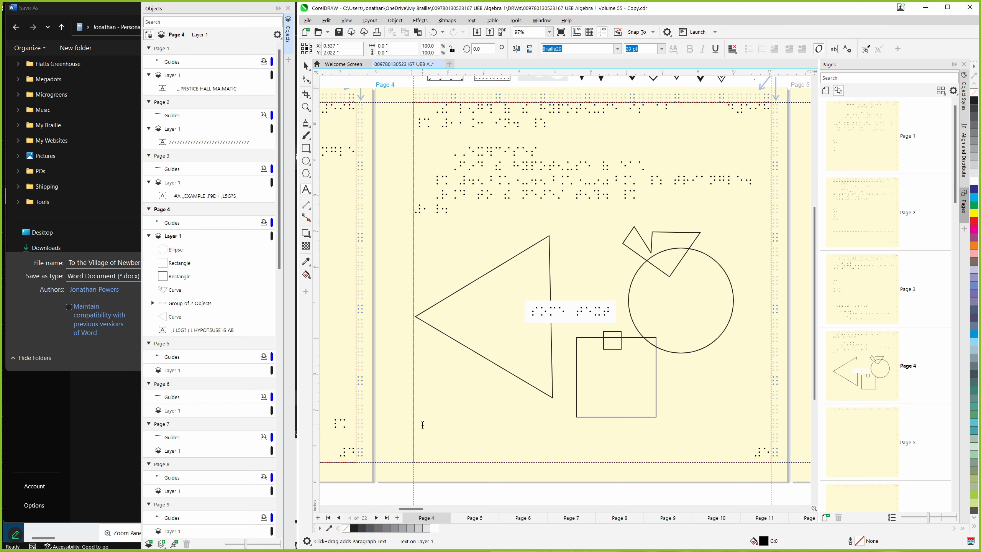
pyautogui.write('A')
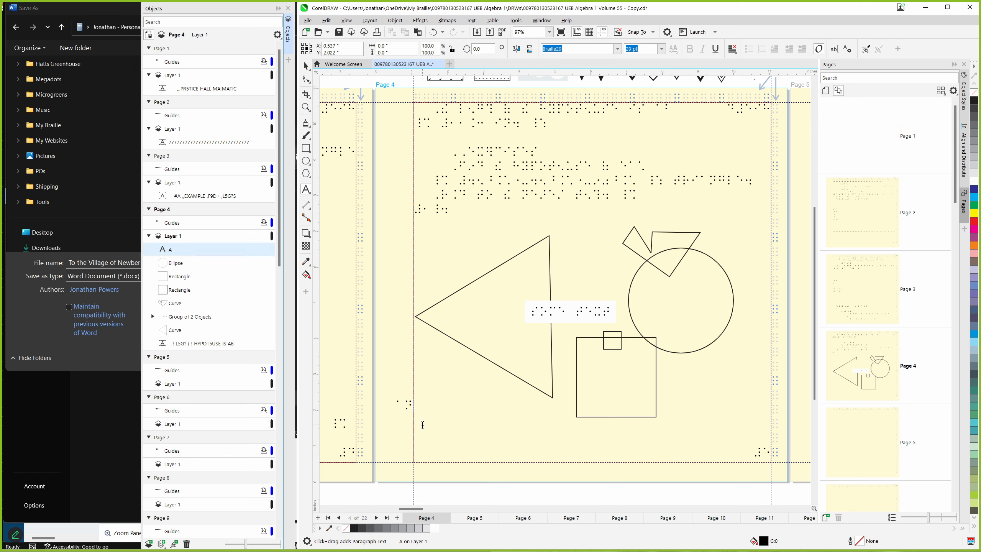
pyautogui.write('ano?')
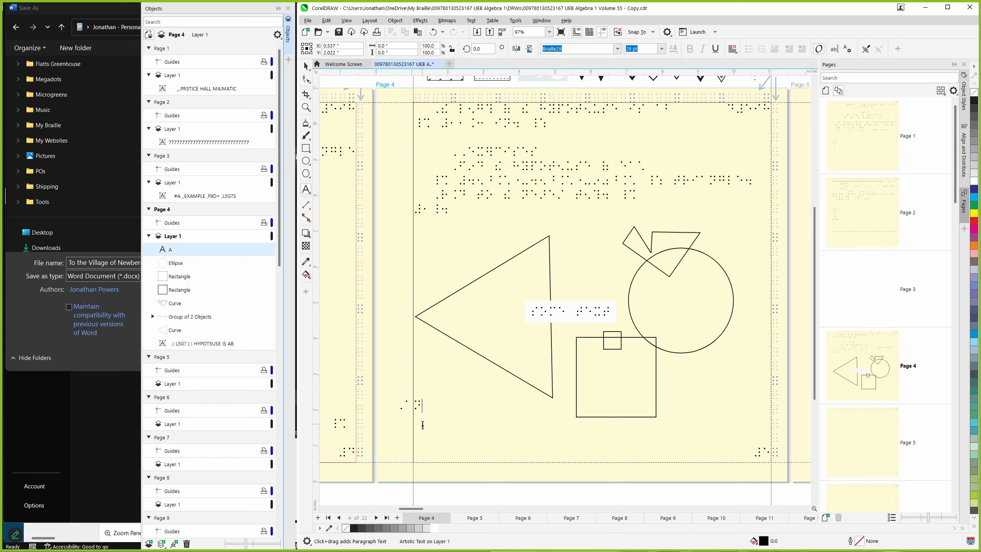
pyautogui.press('Escape')
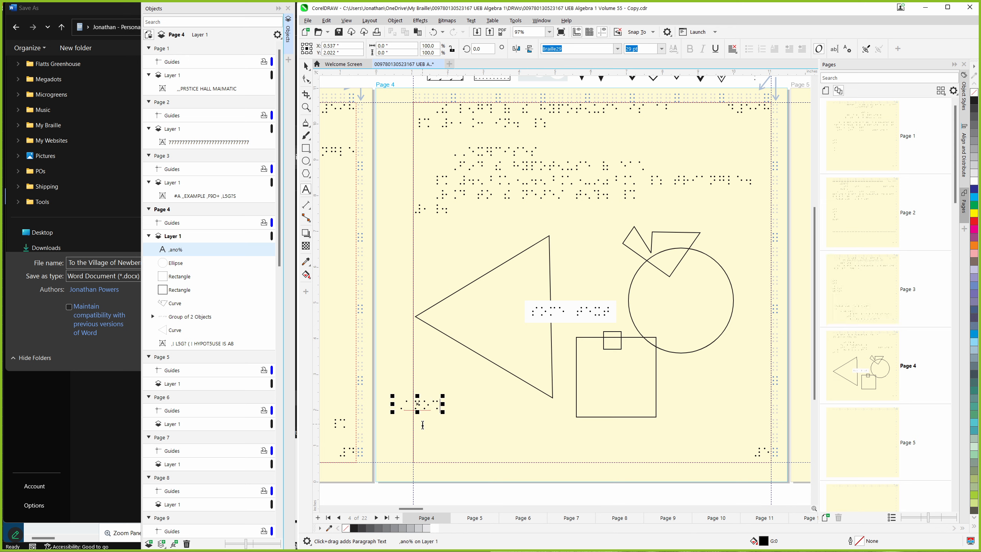
pyautogui.write('r text ')
pyautogui.write('x')
pyautogui.write('t')
pyautogui.hotkey('ctrl', 'space')
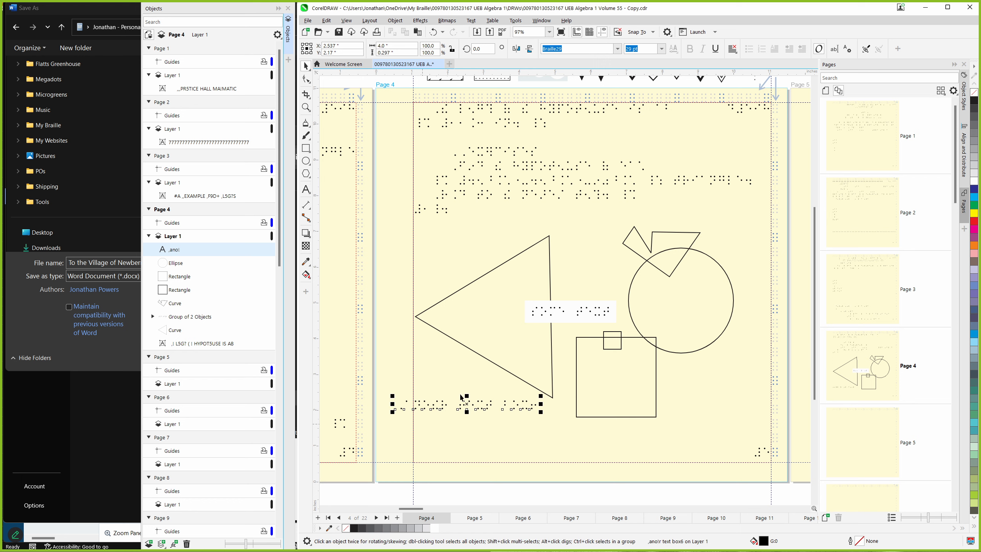
# Move the new text across the triangle's lower corner and draw a rectangle about 4.34 by 0.71 inches around it
pyautogui.moveTo(491, 427); pyautogui.dragTo(529, 386)
pyautogui.press('F6')
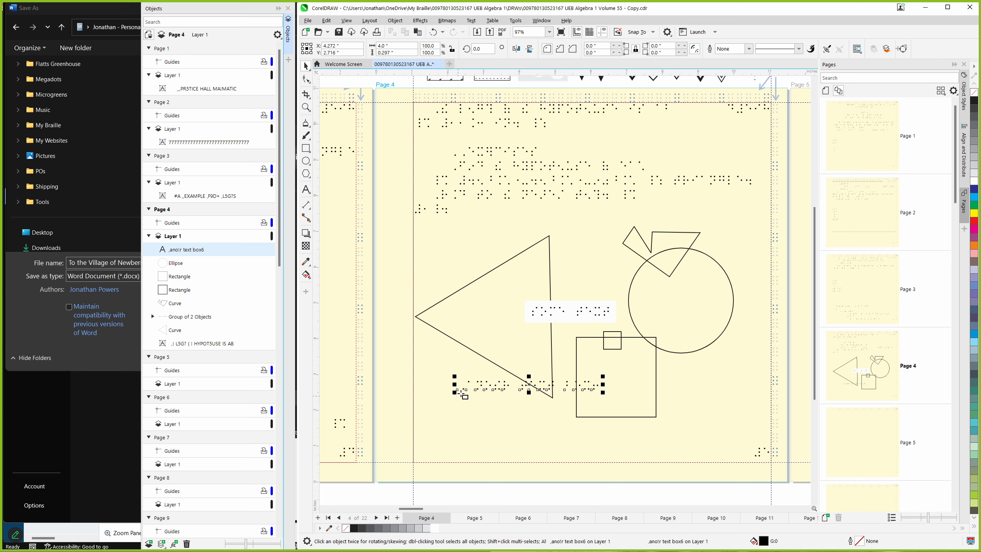
pyautogui.moveTo(451, 372); pyautogui.dragTo(608, 400)
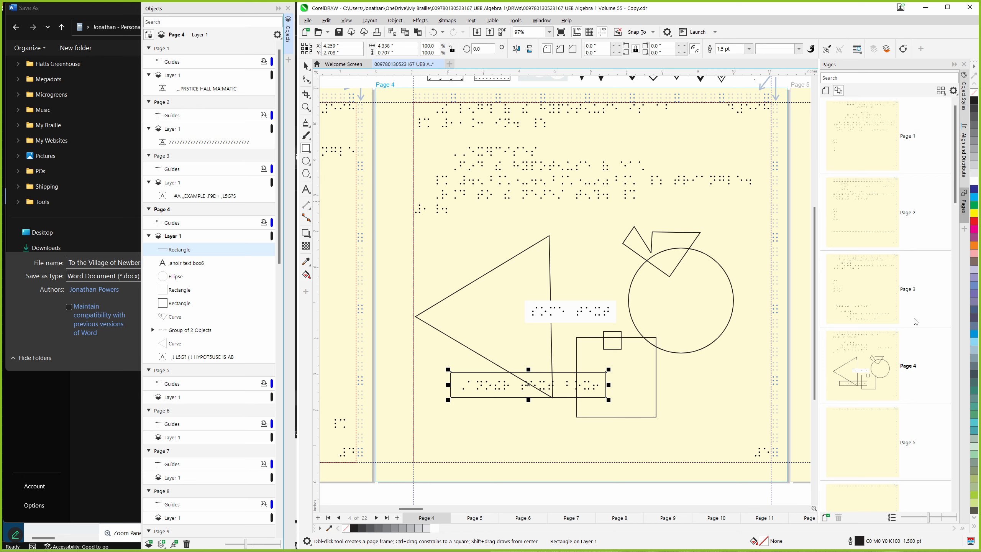
# Show the new rectangle's object properties and set its outline colour to white, CMYK 0, 0, 0, 0
pyautogui.click(965, 228)
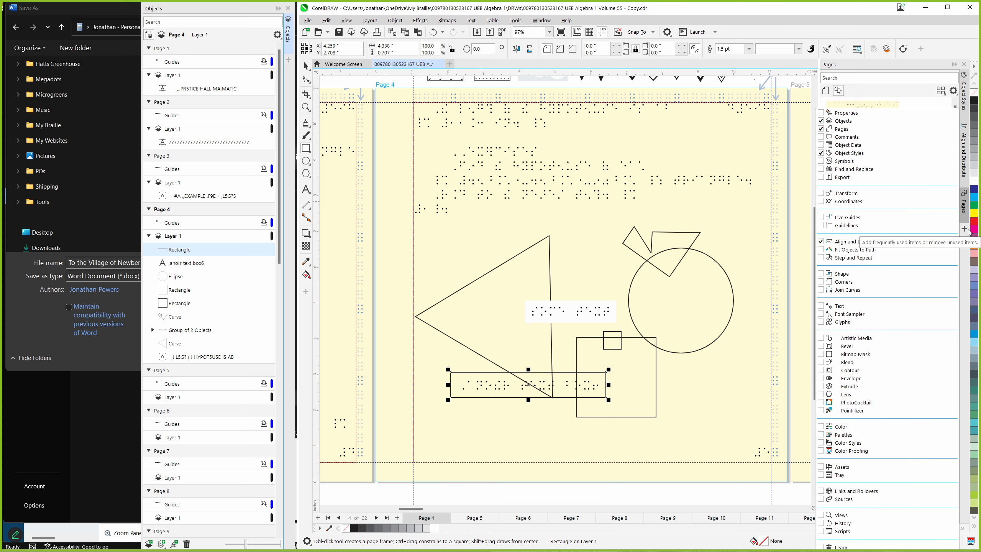
pyautogui.click(891, 112)
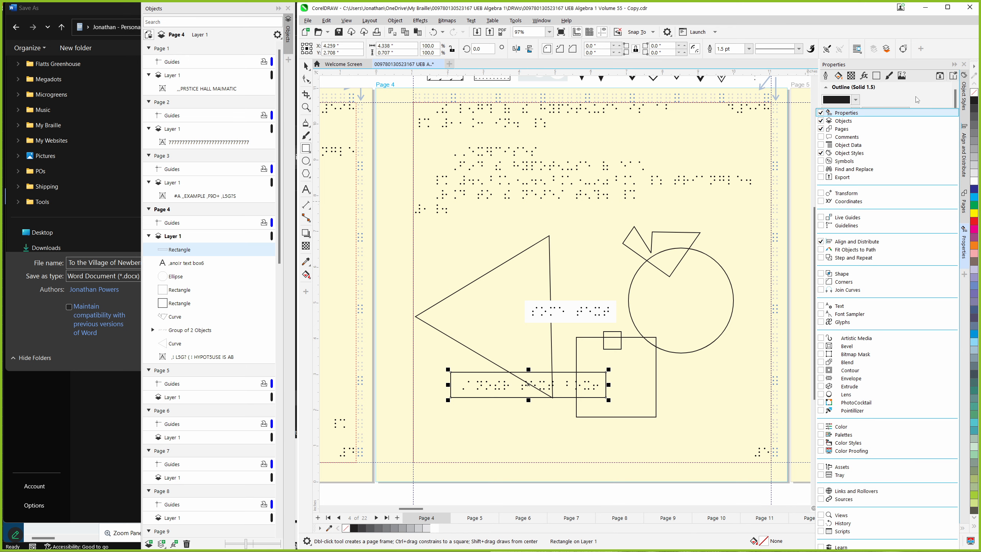
pyautogui.click(917, 99)
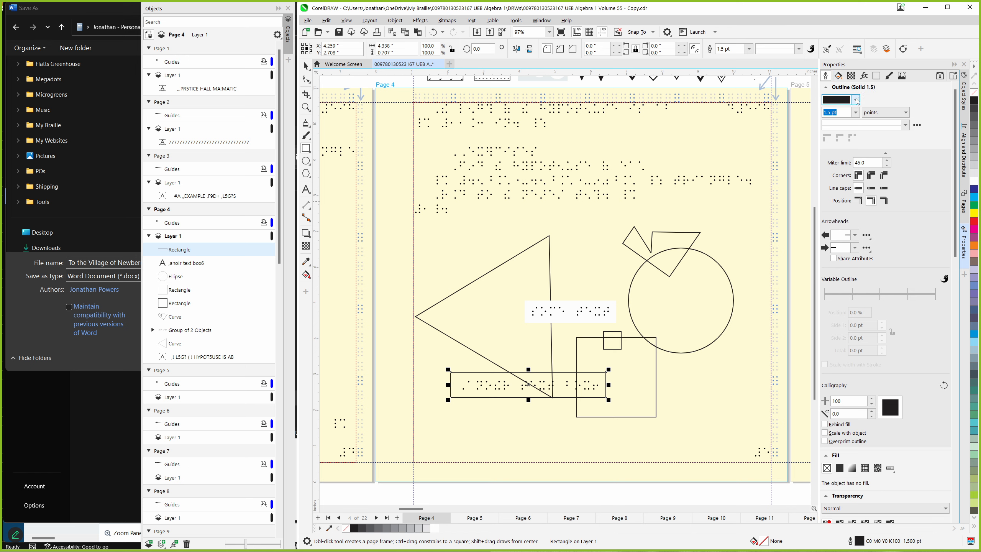
pyautogui.click(856, 100)
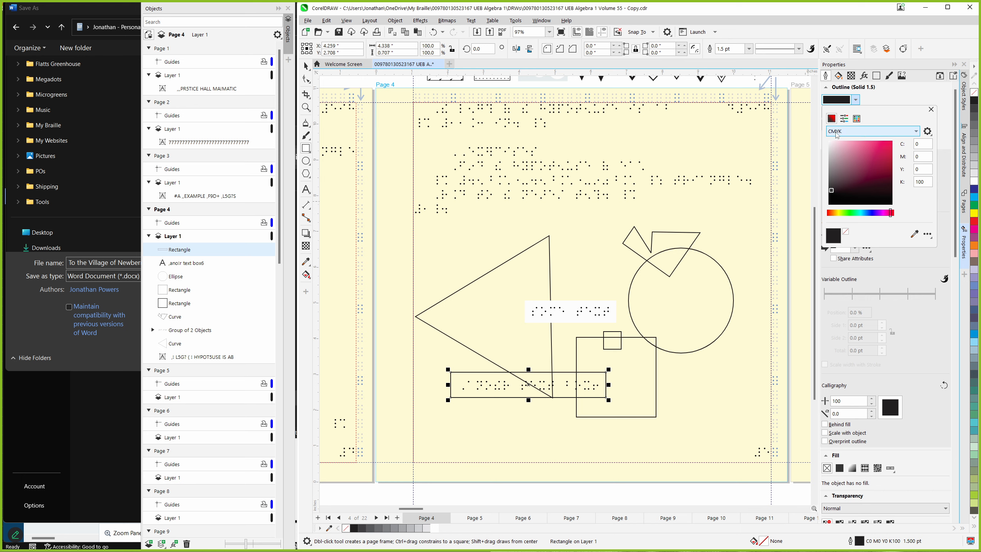
pyautogui.click(838, 131)
pyautogui.click(838, 133)
pyautogui.click(839, 133)
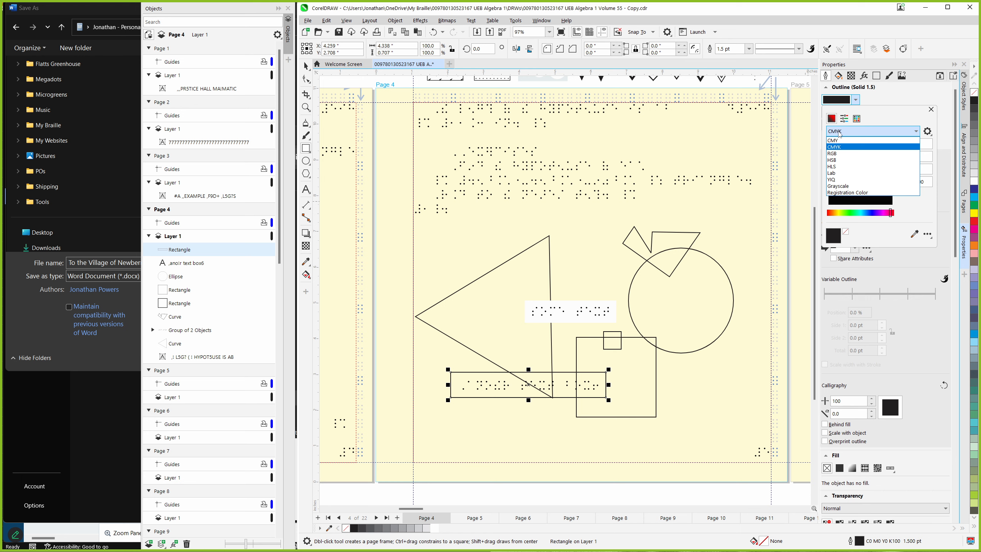
pyautogui.click(838, 133)
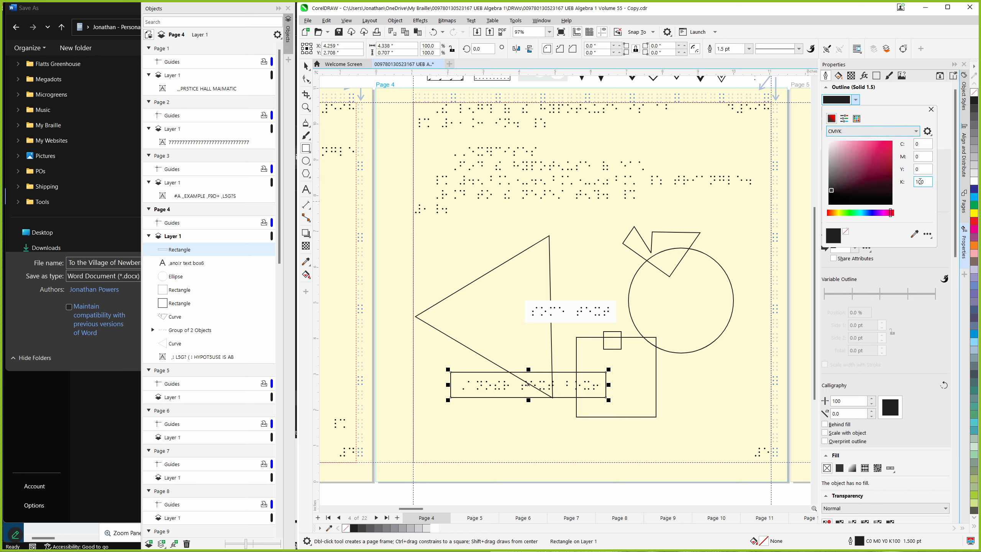
pyautogui.doubleClick(914, 181)
pyautogui.write('0')
pyautogui.press('Return')
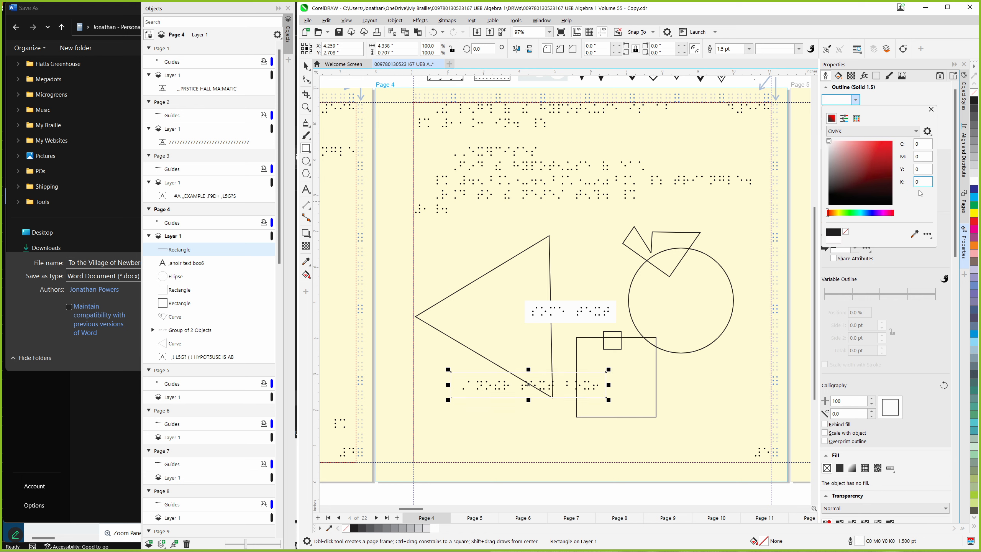
# Give the rectangle a uniform fill and switch the fill's colour model to CMYK
pyautogui.click(840, 80)
pyautogui.click(840, 78)
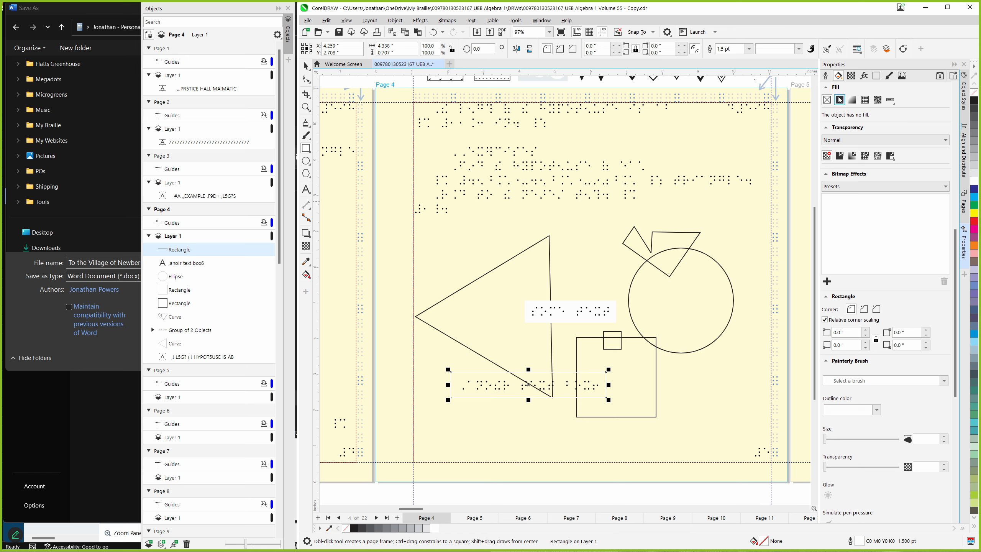
pyautogui.click(840, 101)
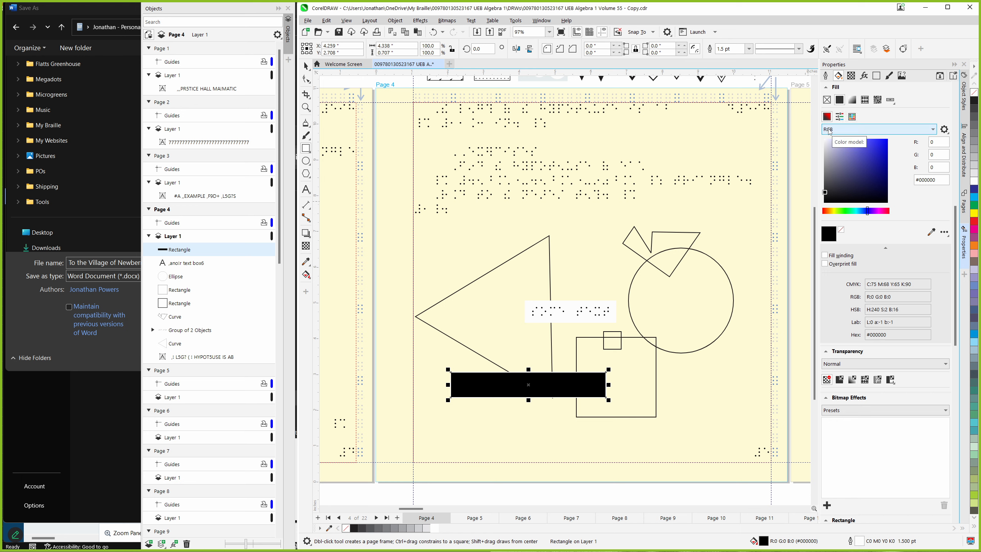
pyautogui.click(832, 129)
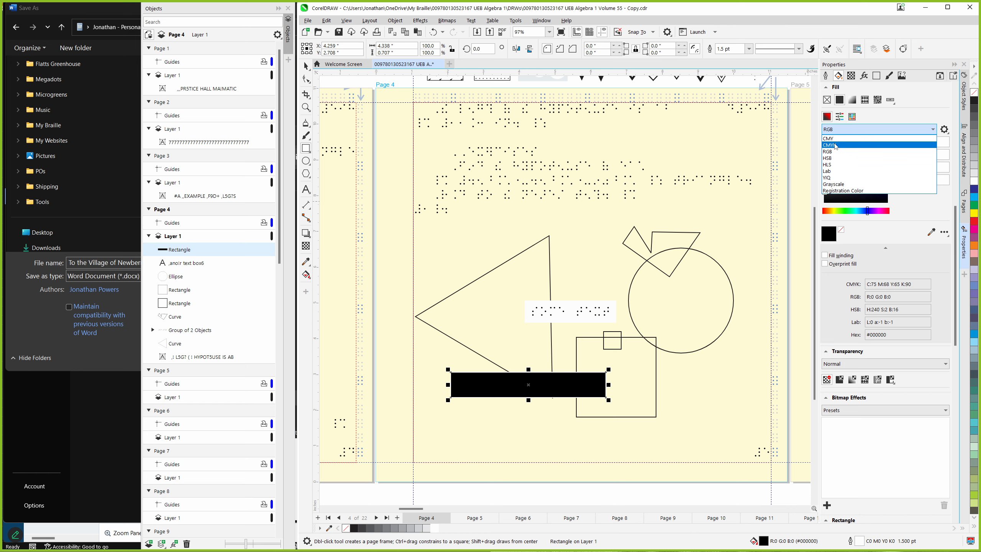
pyautogui.click(834, 144)
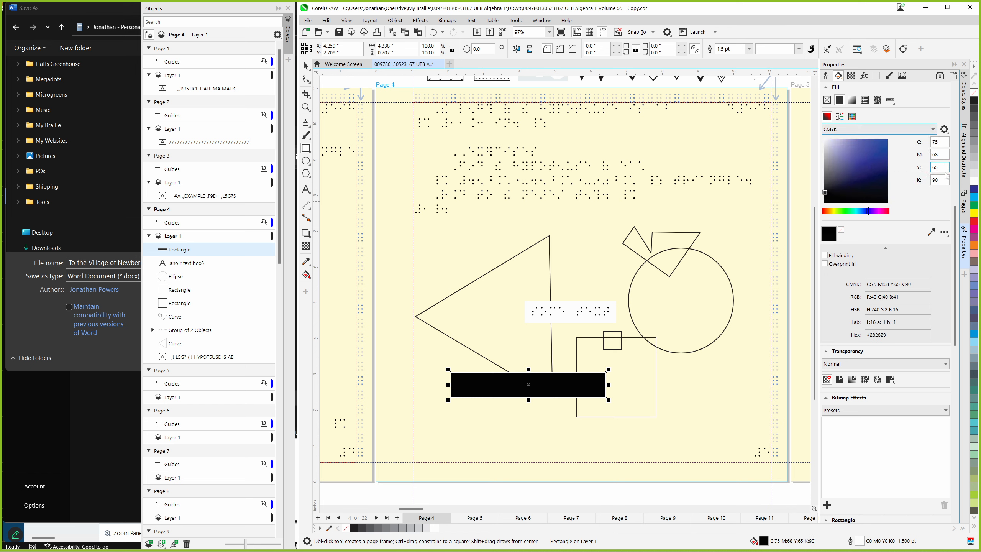
# Set the rectangle's fill colour to C 0, M 0, Y 0, K 100
pyautogui.doubleClick(938, 167)
pyautogui.doubleClick(935, 142)
pyautogui.write('0')
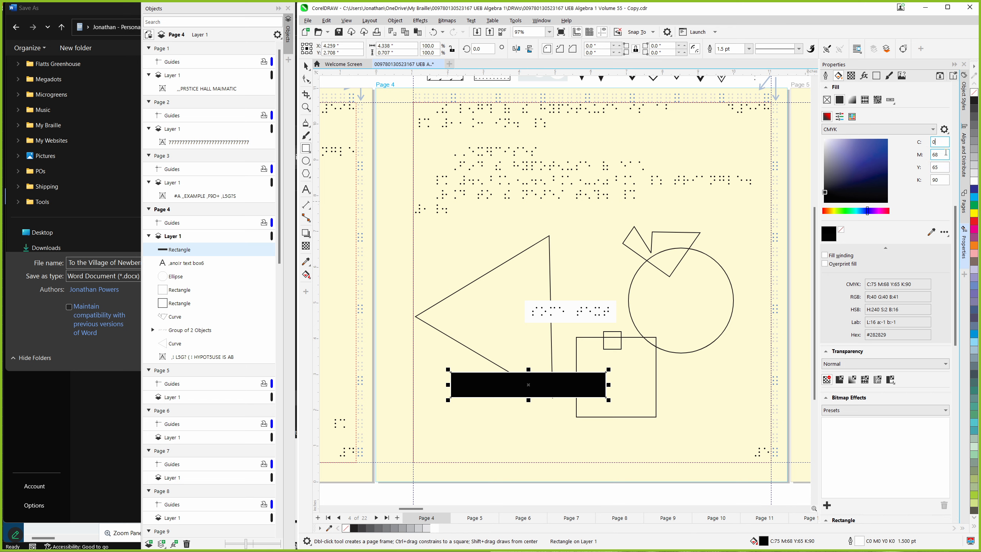
pyautogui.press('Tab')
pyautogui.write('0')
pyautogui.press('Tab')
pyautogui.write('0')
pyautogui.press('Tab')
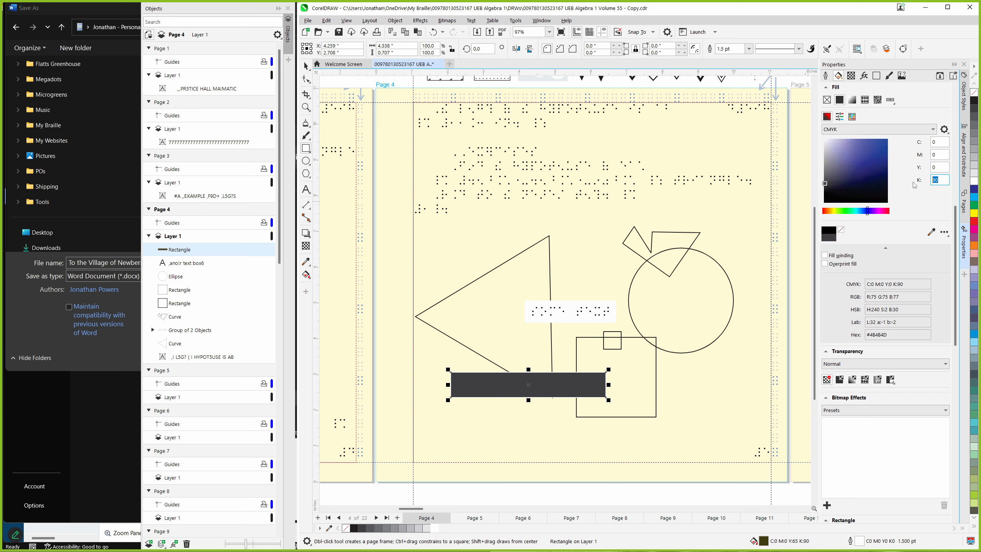
pyautogui.write('100')
pyautogui.press('Return')
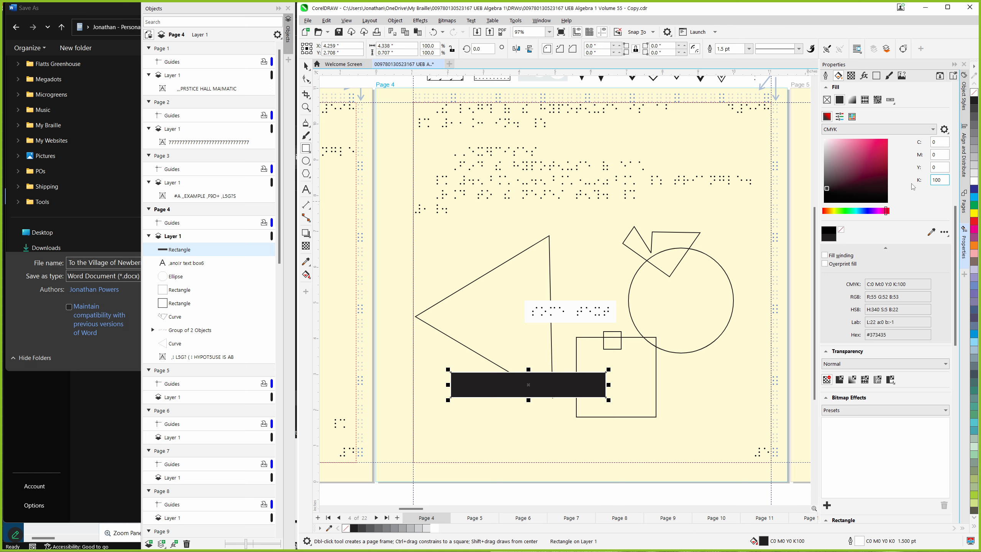
# Make the rectangle's fill white by setting its K value to 0
pyautogui.doubleClick(930, 180)
pyautogui.write('0')
pyautogui.press('Return')
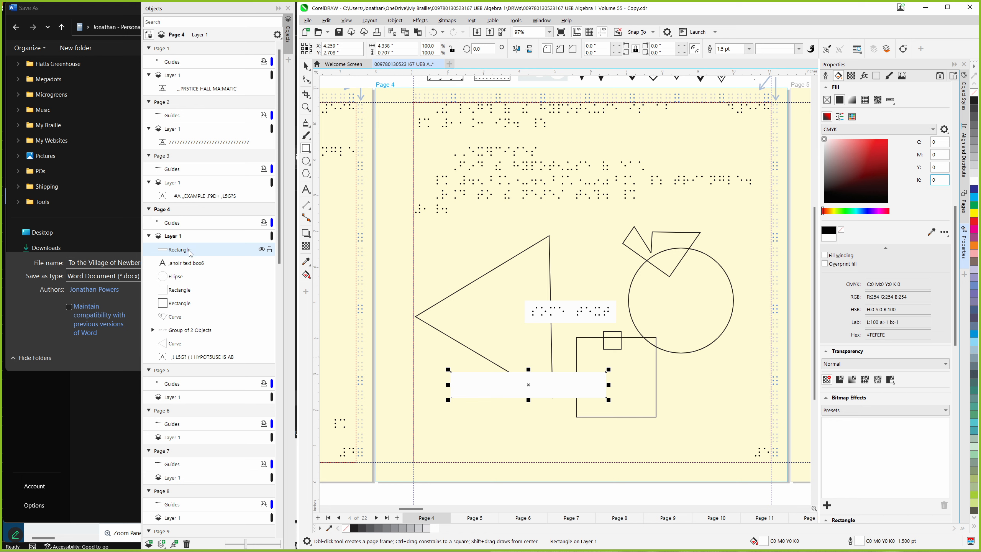
# Place the white rectangle behind the new text in the object order, and group the two objects
pyautogui.moveTo(185, 251); pyautogui.dragTo(181, 272)
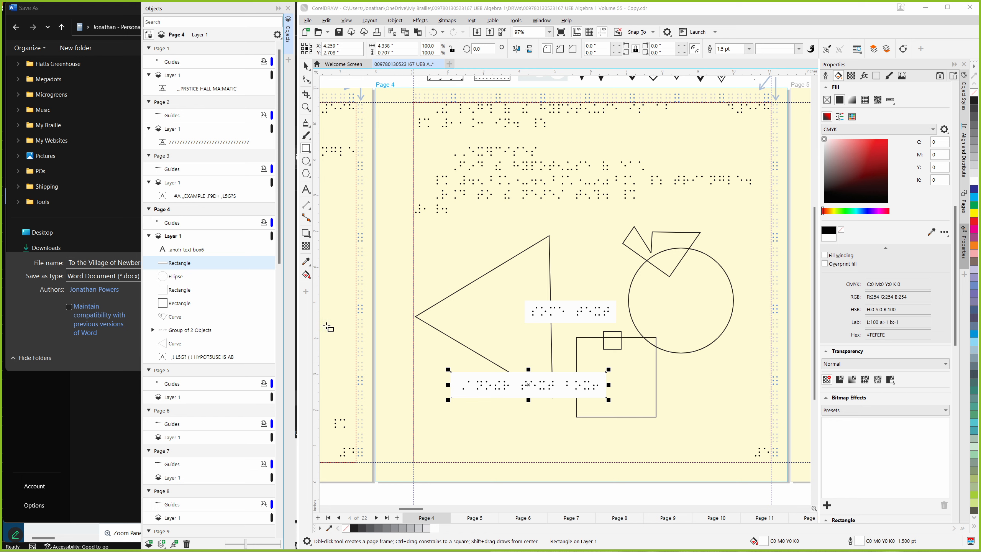
pyautogui.keyDown('ctrl'); pyautogui.click(187, 250); pyautogui.keyUp('ctrl')
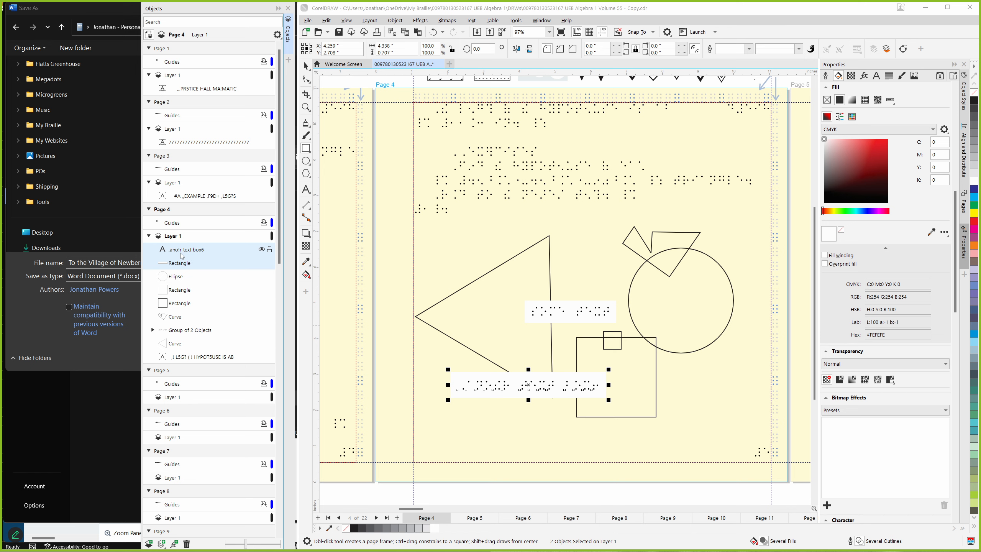
pyautogui.hotkey('ctrl', 'g')
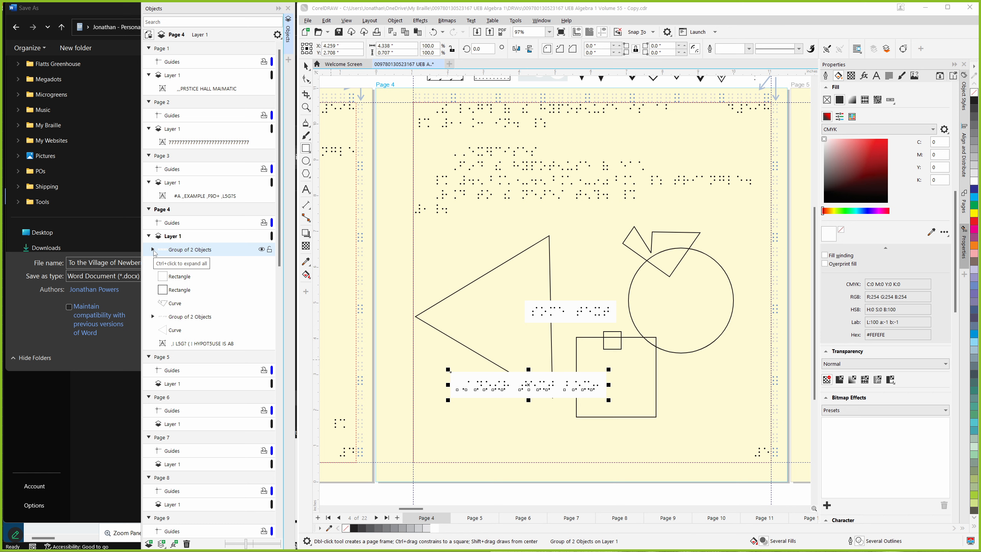
# Ungroup the new label, and reselect its text and white rectangle together in the object list
pyautogui.hotkey('ctrl', 'u')
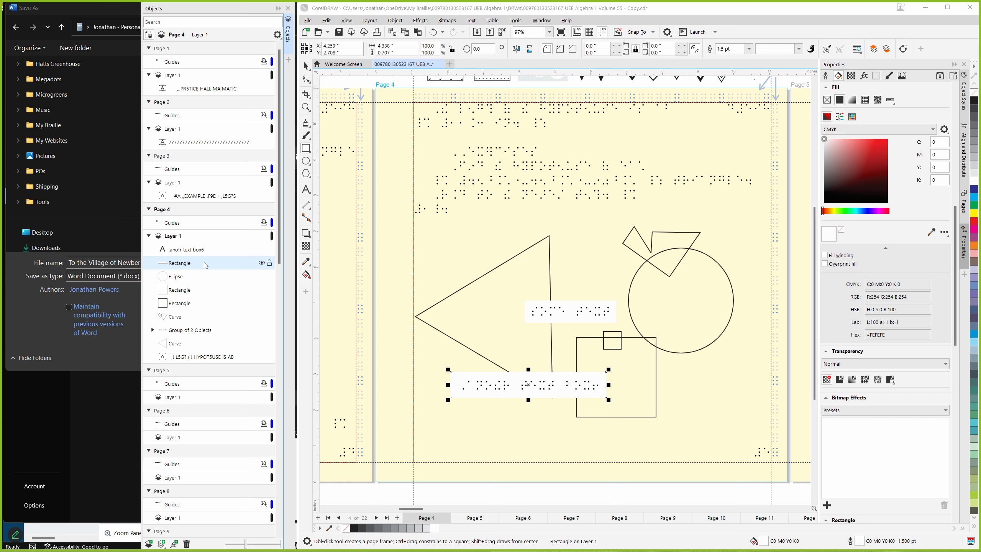
pyautogui.click(187, 250)
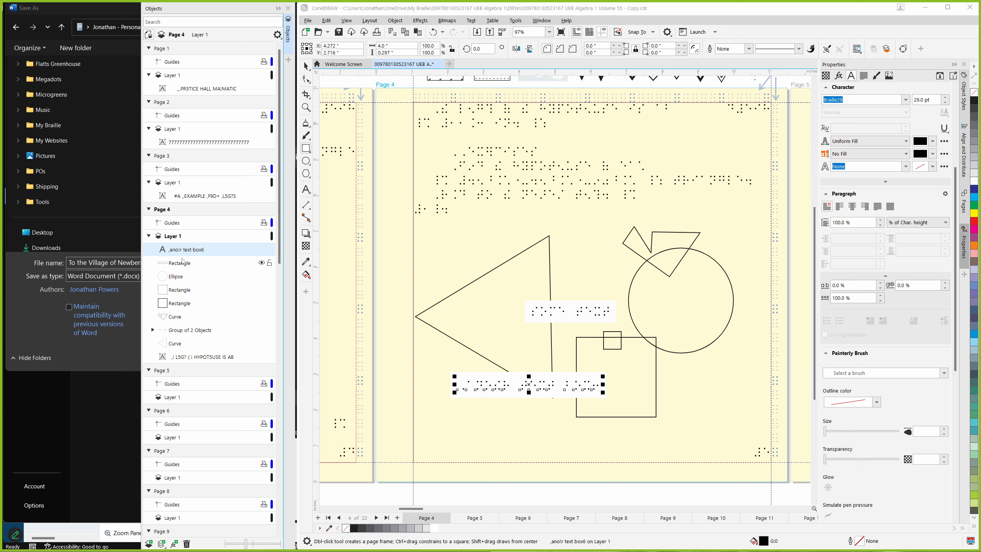
pyautogui.keyDown('shift'); pyautogui.click(187, 263); pyautogui.keyUp('shift')
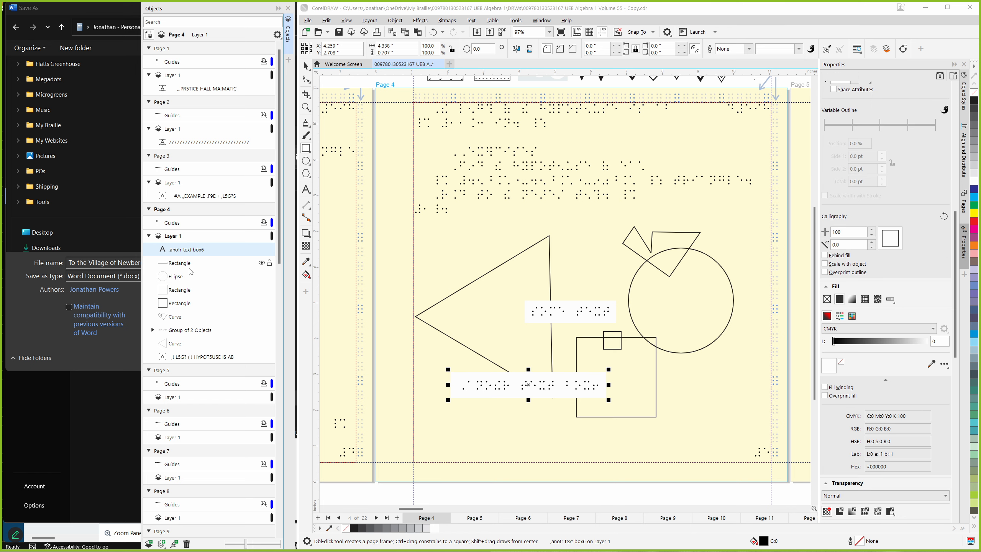
pyautogui.click(181, 253)
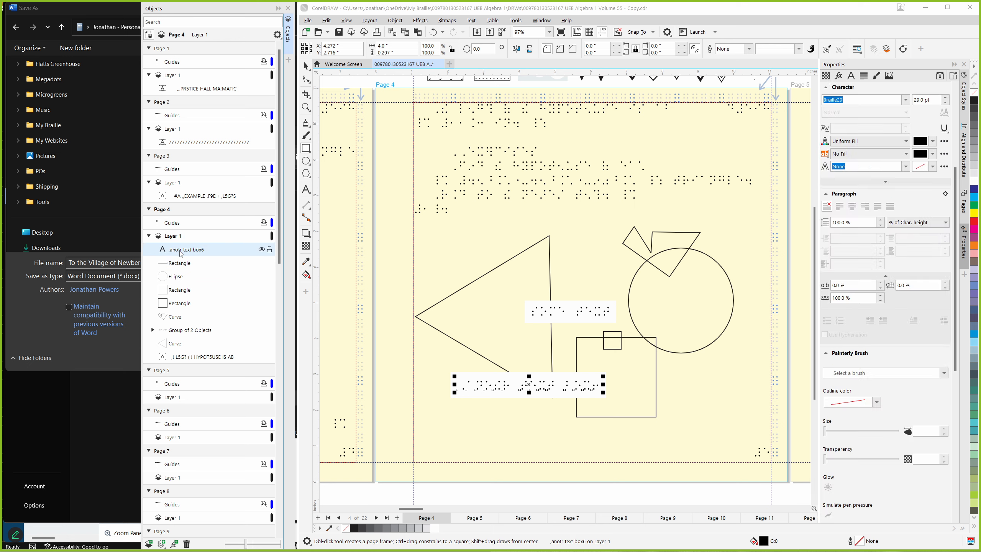
pyautogui.click(187, 263)
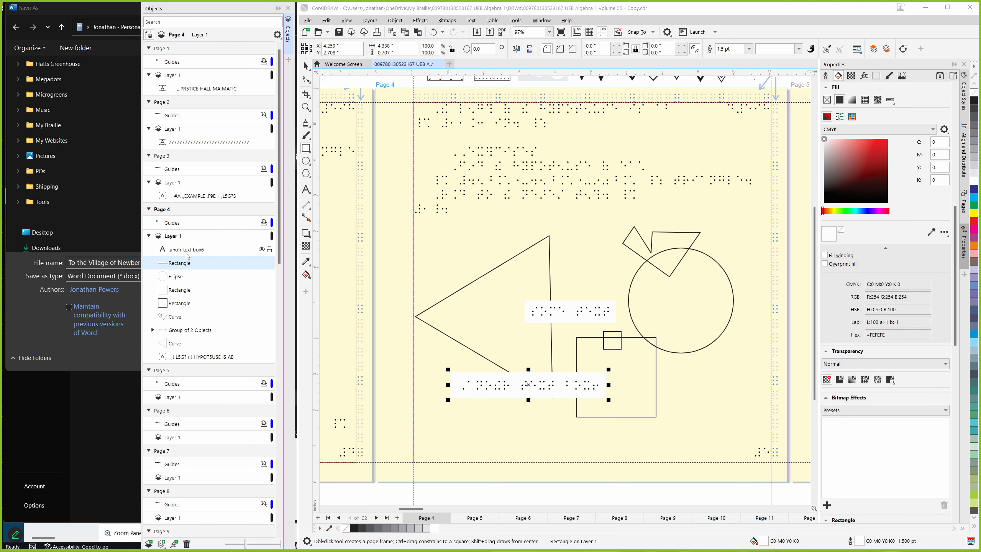
pyautogui.click(187, 255)
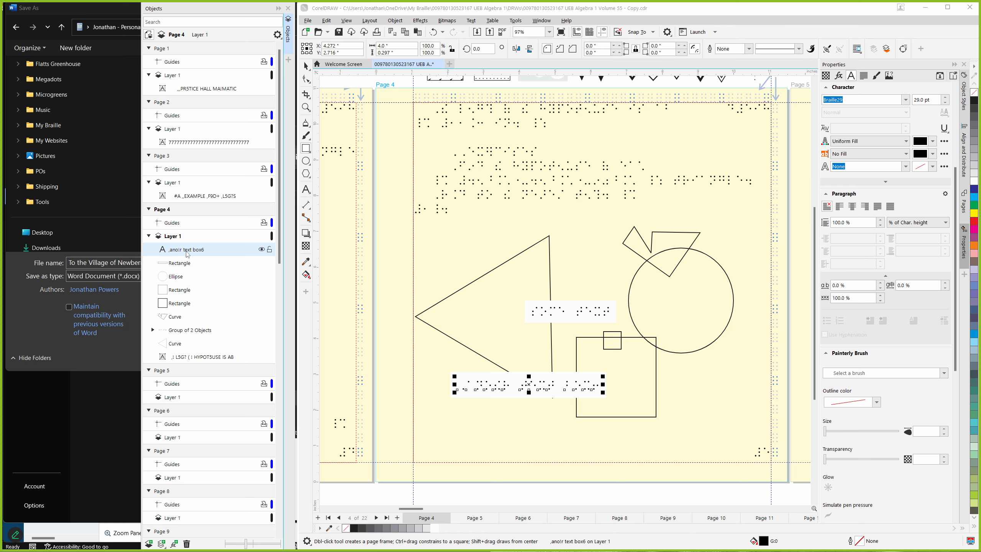
pyautogui.keyDown('ctrl'); pyautogui.click(183, 265); pyautogui.keyUp('ctrl')
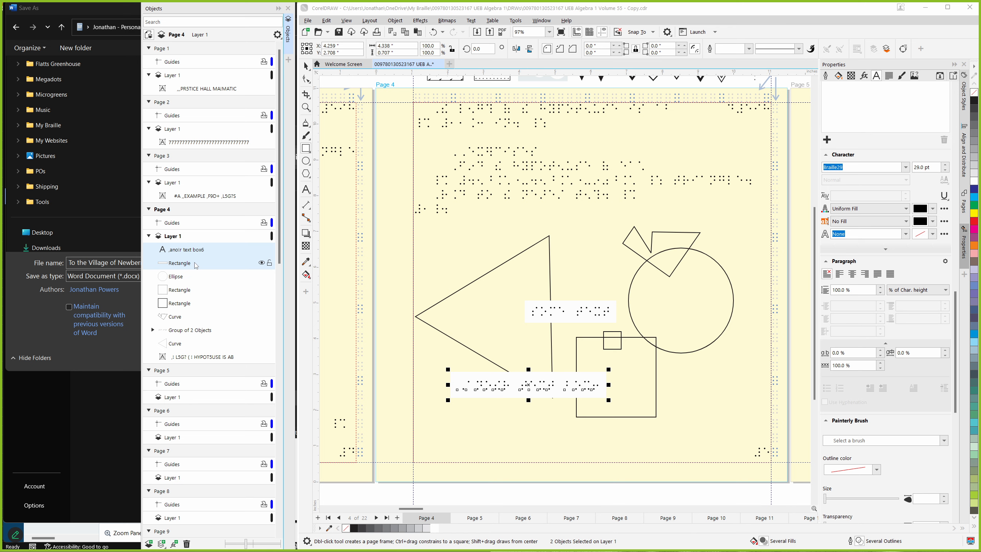
# Group the label's text with its white rectangle and move the group across the large square's upper part, centred at about X 6.56, Y 3.22
pyautogui.hotkey('ctrl', 'g')
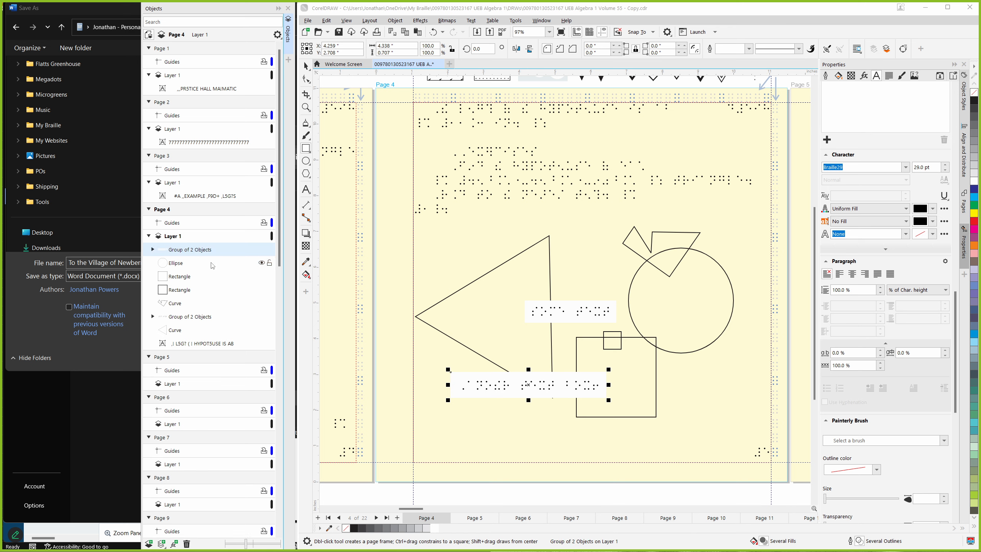
pyautogui.moveTo(527, 385); pyautogui.dragTo(609, 367)
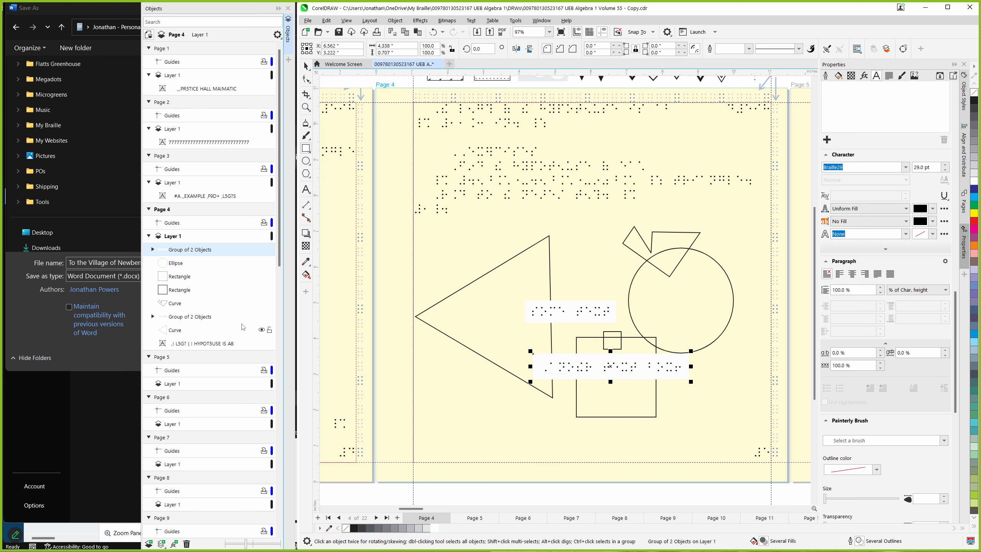
# Ungroup the moved label, reselect its white rectangle and braille text together, and group the two objects again
pyautogui.click(171, 251)
pyautogui.hotkey('ctrl', 'u')
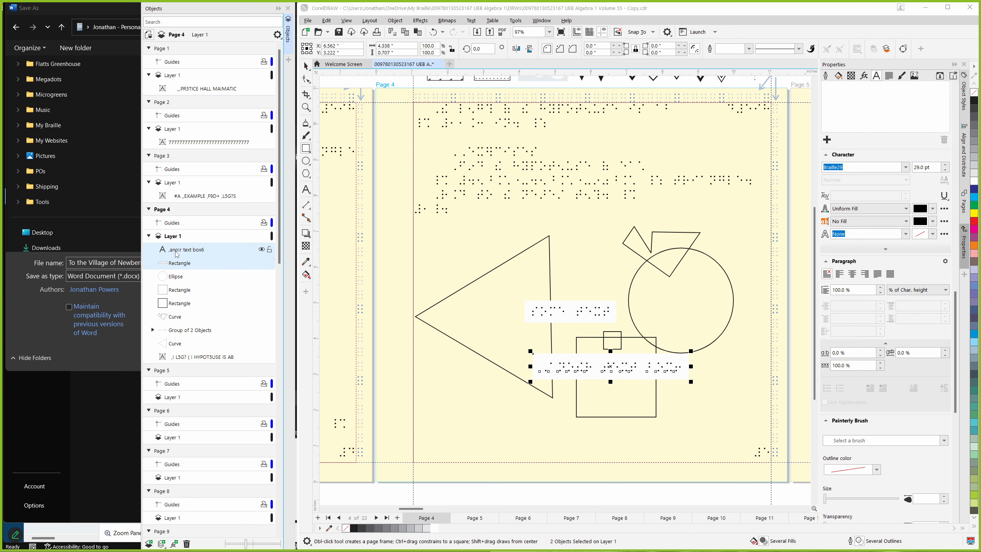
pyautogui.click(186, 267)
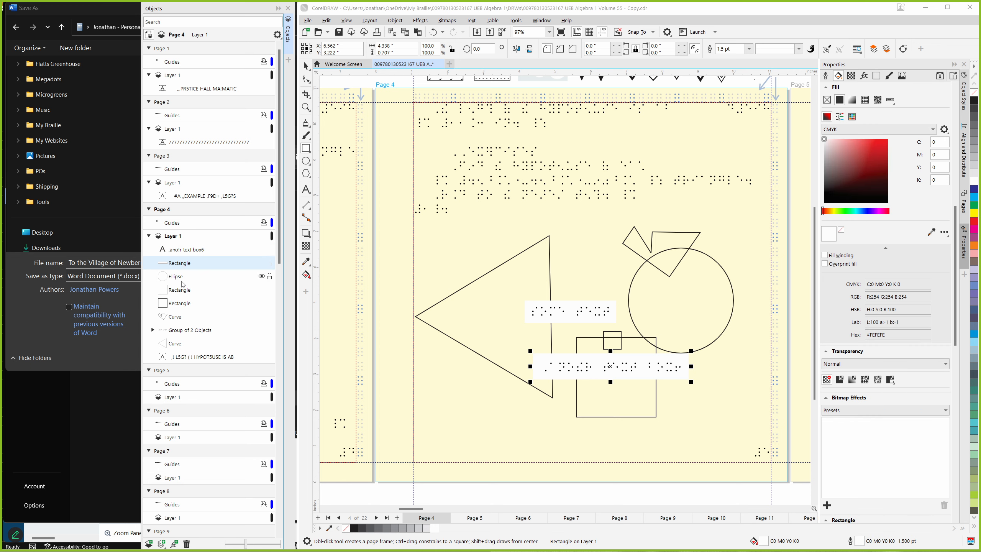
pyautogui.keyDown('ctrl'); pyautogui.click(187, 252); pyautogui.keyUp('ctrl')
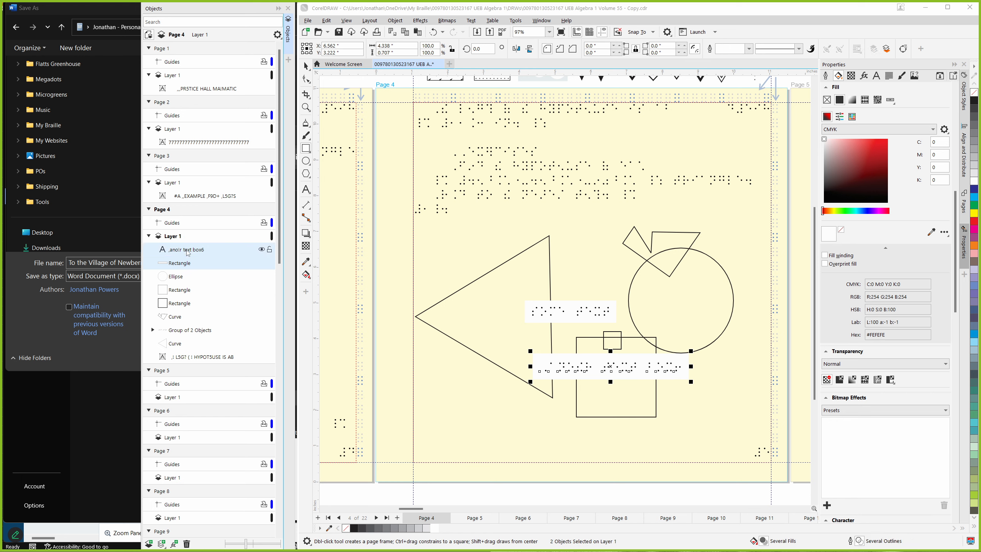
pyautogui.hotkey('ctrl', 'g')
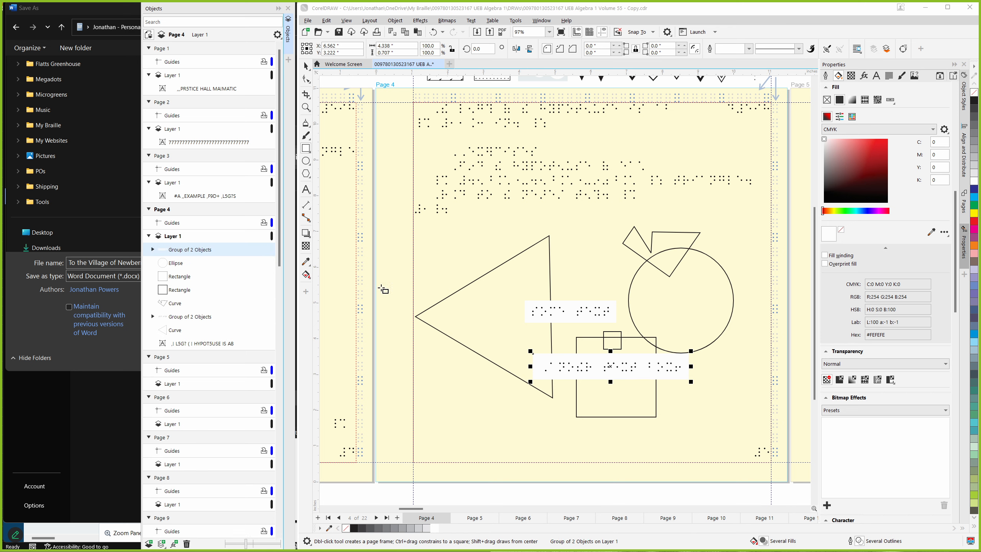